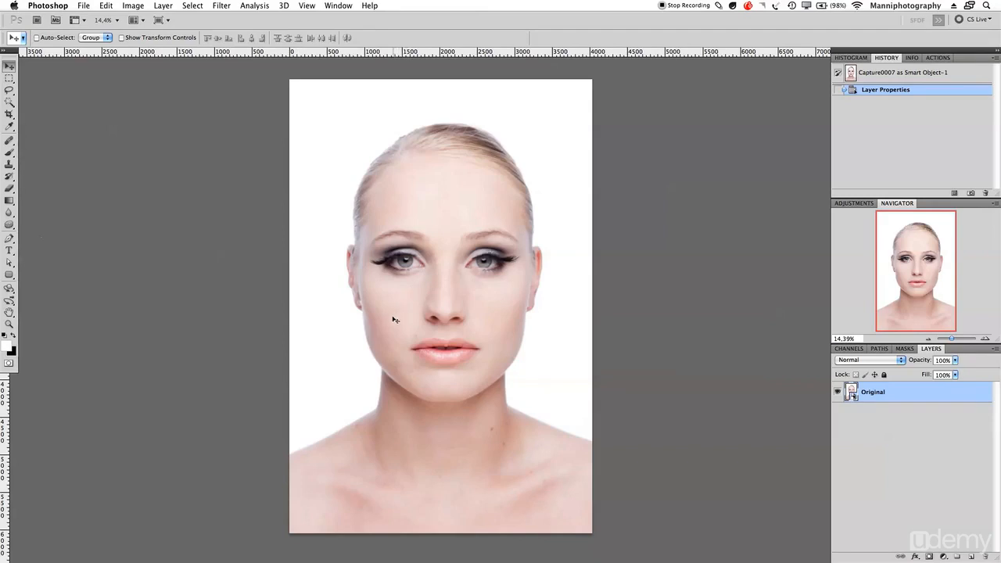
- Change the area surrounding the canvas to black
{"action": "right_click", "coordinate": [235, 315]}
{"action": "right_click", "coordinate": [226, 315]}
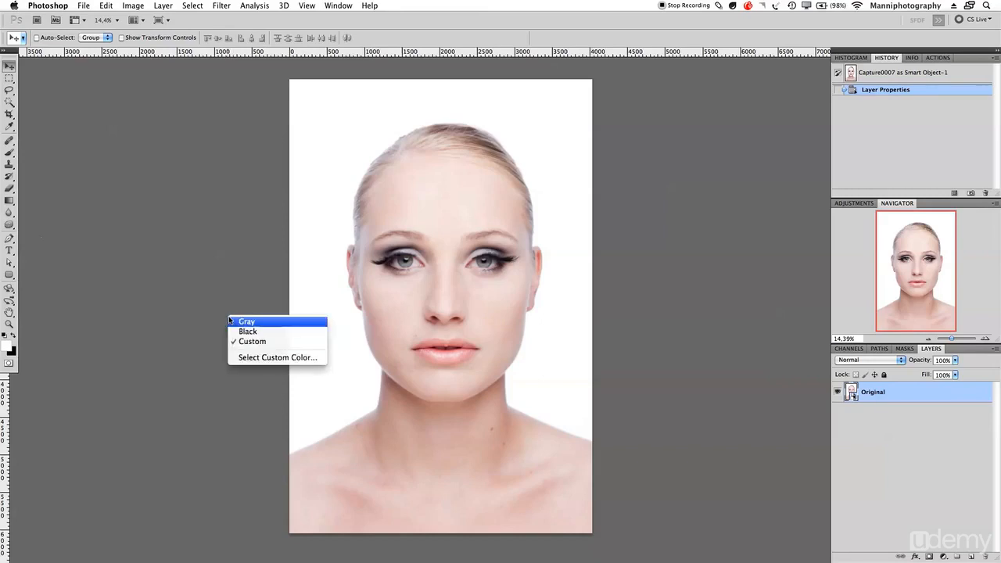
{"action": "left_click", "coordinate": [240, 336]}
- Set the area surrounding the canvas to the custom gray 6f6e6e
{"action": "right_click", "coordinate": [233, 301]}
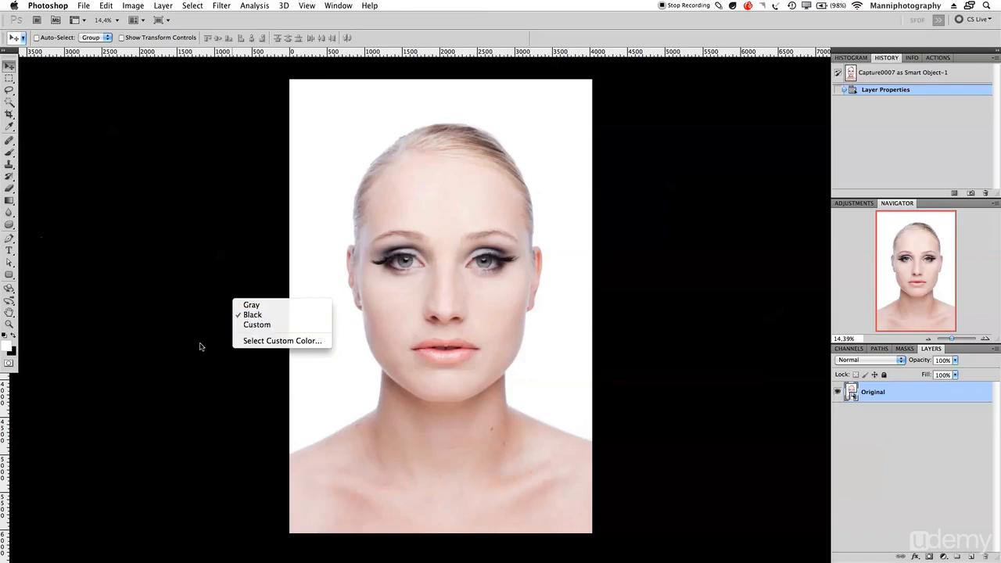
{"action": "left_click", "coordinate": [277, 341]}
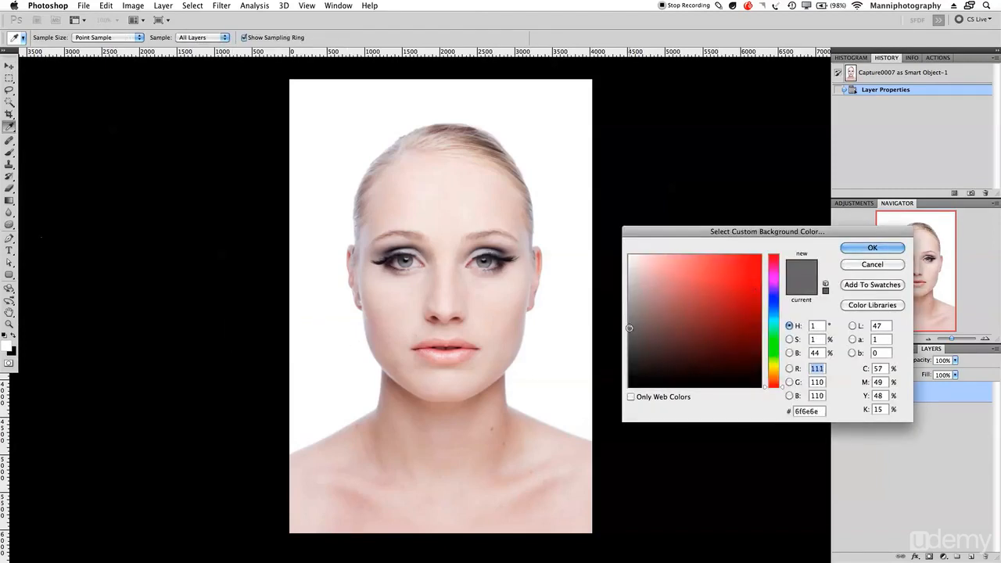
{"action": "left_click", "coordinate": [866, 248]}
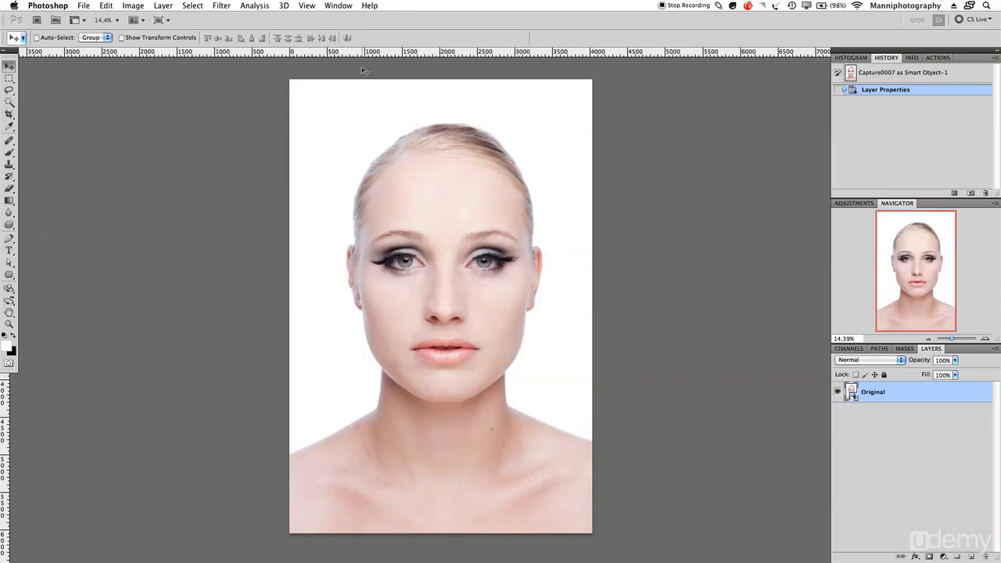
{"action": "left_click", "coordinate": [254, 5]}
{"action": "mouse_move", "coordinate": [221, 6]}
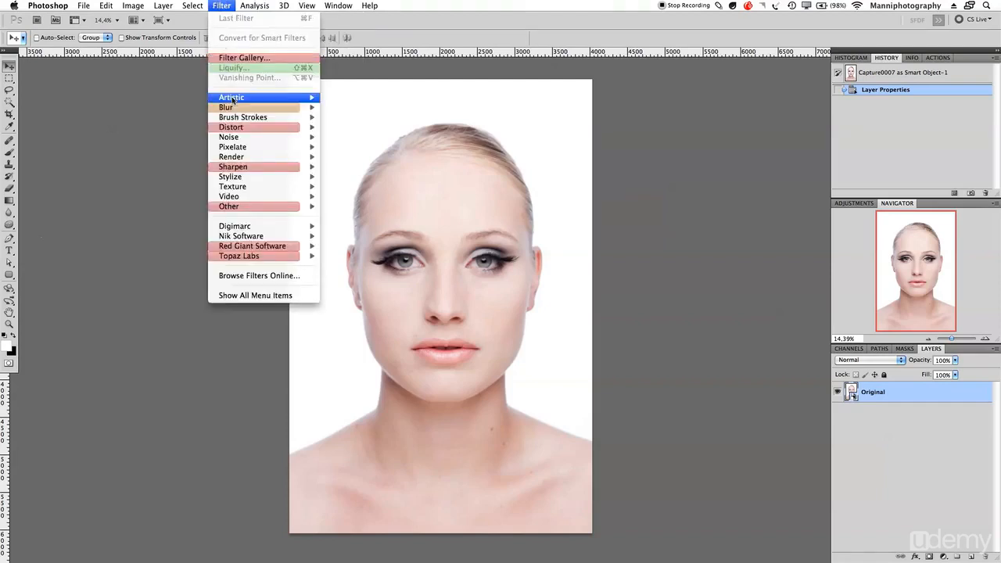
{"action": "mouse_move", "coordinate": [253, 105]}
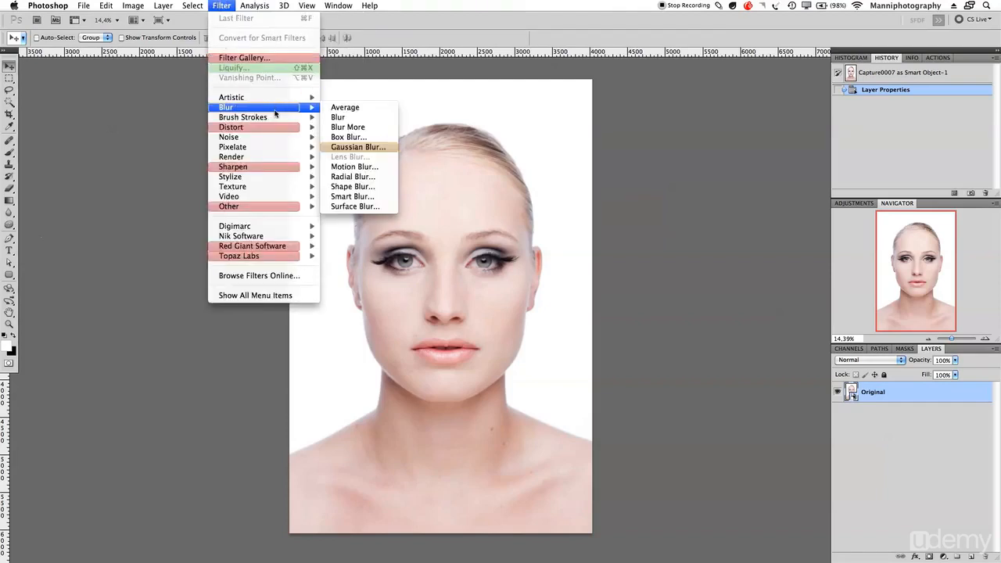
{"action": "left_click", "coordinate": [254, 6]}
{"action": "left_click", "coordinate": [221, 5]}
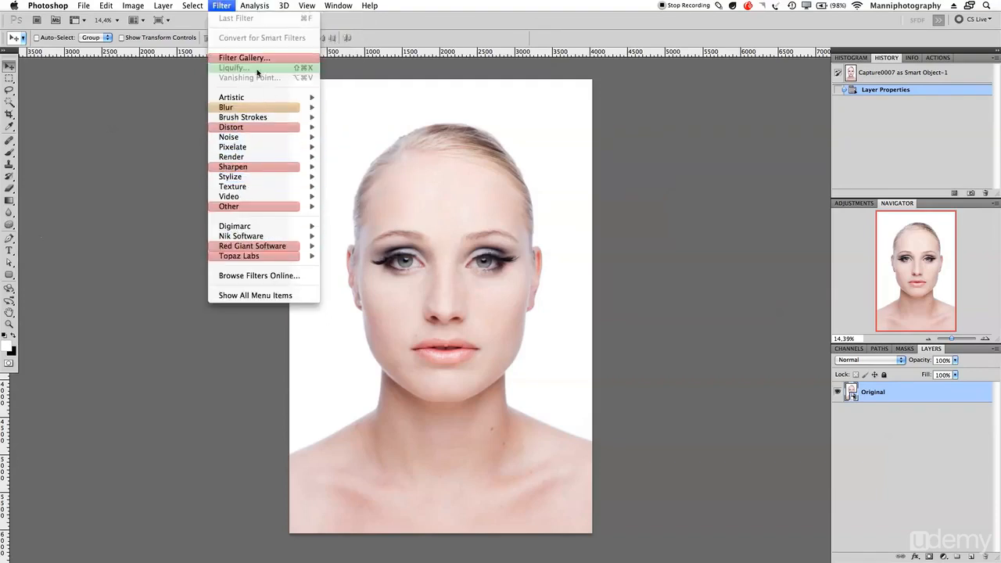
{"action": "mouse_move", "coordinate": [270, 107]}
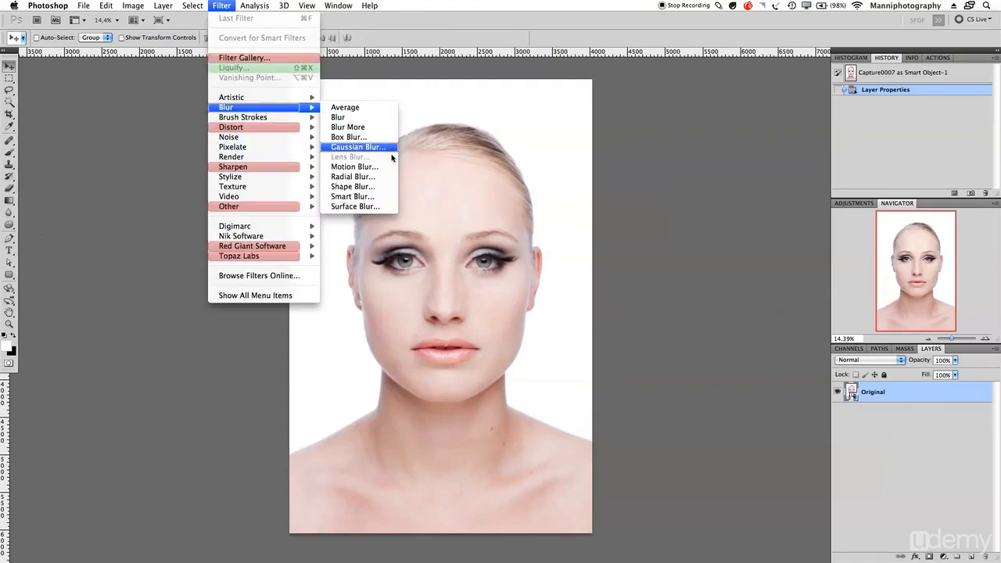
{"action": "left_click", "coordinate": [359, 146]}
{"action": "left_click_drag", "start_coordinate": [900, 369], "coordinate": [627, 262]}
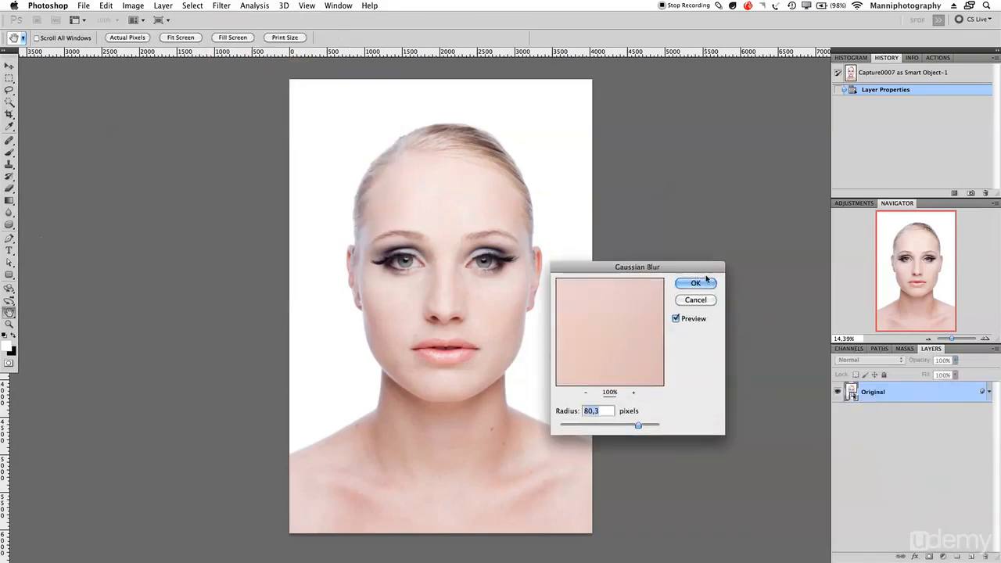
{"action": "left_click", "coordinate": [697, 297]}
- Open the menu customization settings and expand the Filter commands of the application menus down to the Blur entry
{"action": "left_click", "coordinate": [133, 5]}
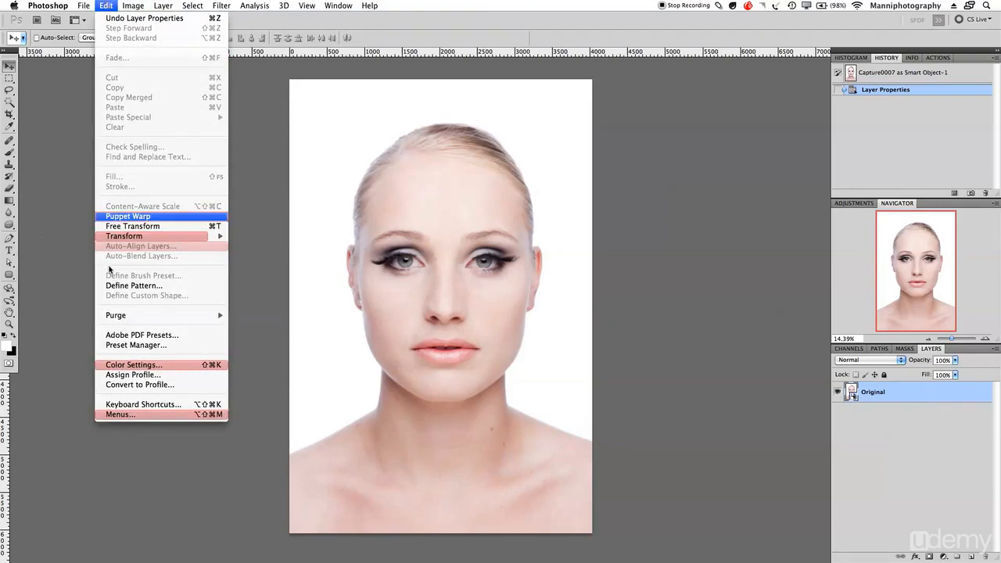
{"action": "left_click", "coordinate": [120, 415]}
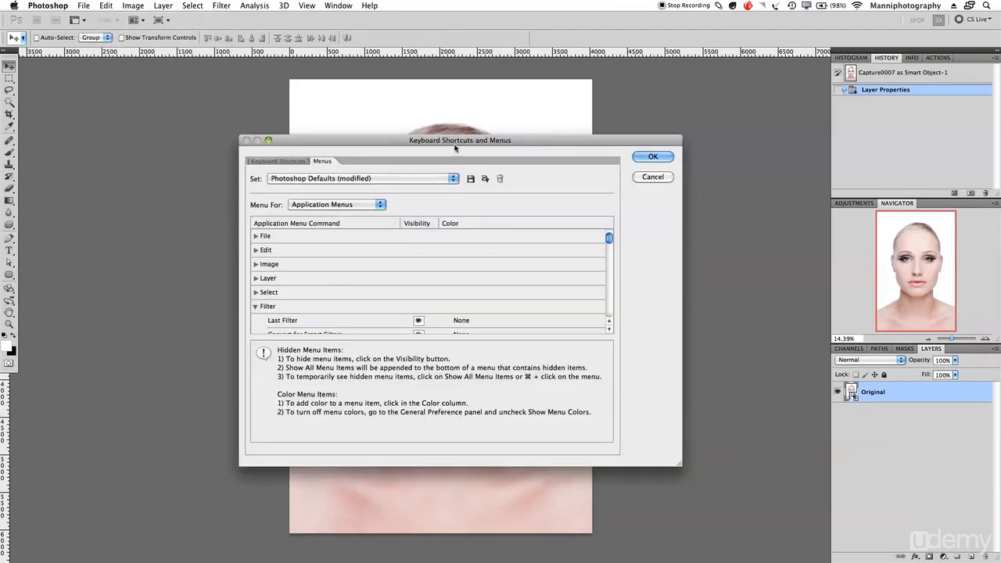
{"action": "left_click_drag", "start_coordinate": [458, 141], "coordinate": [446, 140]}
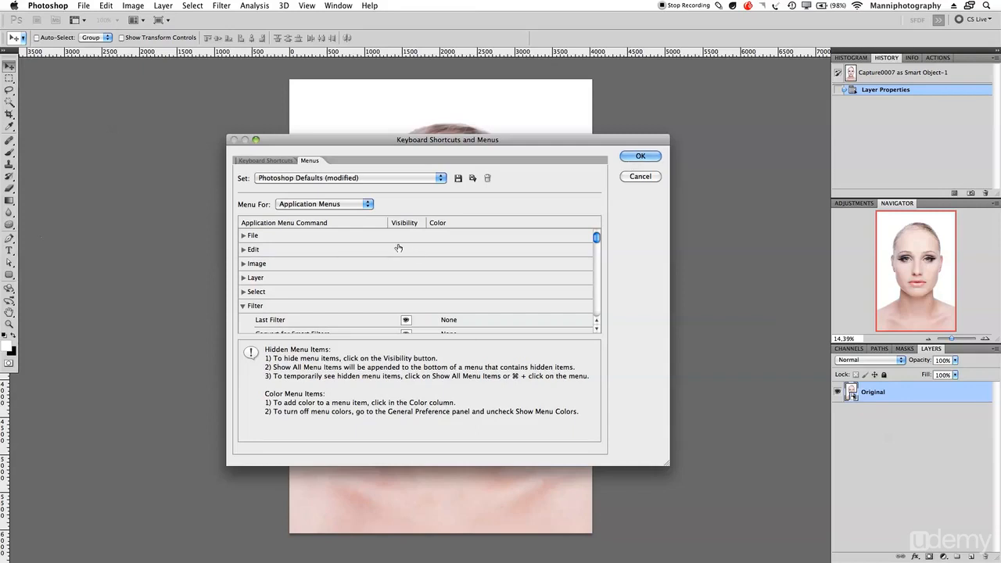
{"action": "left_click", "coordinate": [242, 305]}
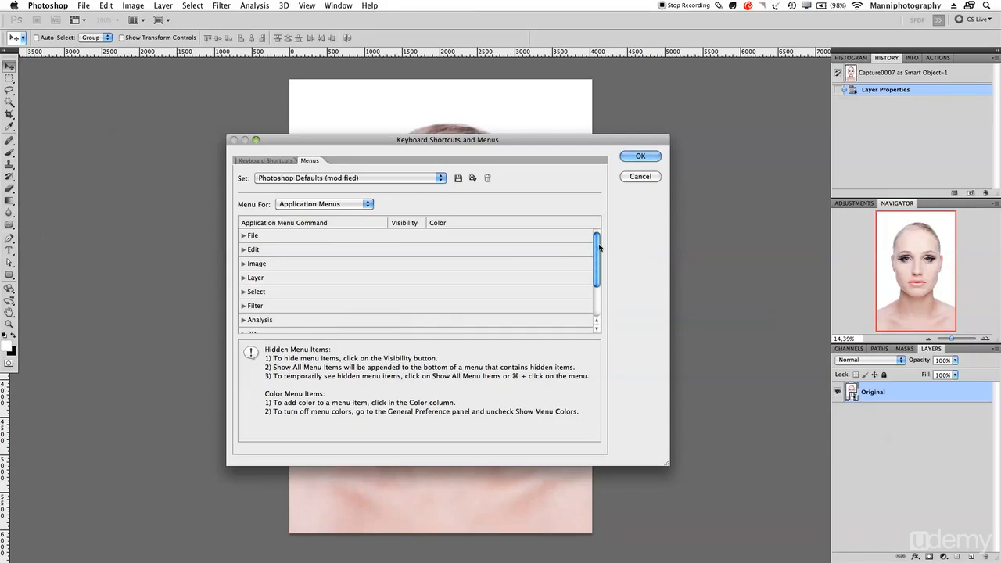
{"action": "left_click", "coordinate": [243, 305]}
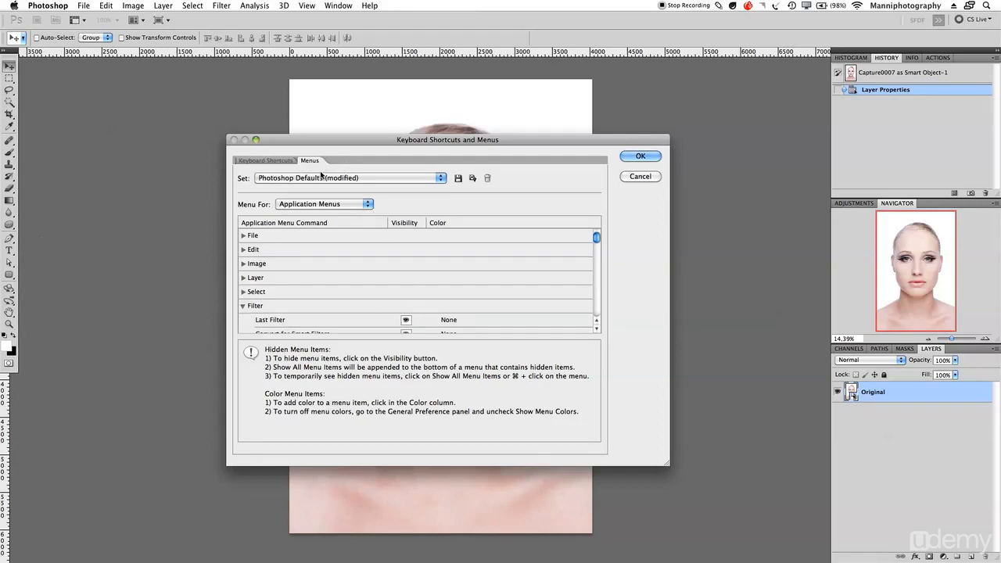
{"action": "scroll", "coordinate": [598, 243], "scroll_direction": "down", "scroll_amount": 1}
{"action": "scroll", "coordinate": [597, 243], "scroll_direction": "down", "scroll_amount": 8}
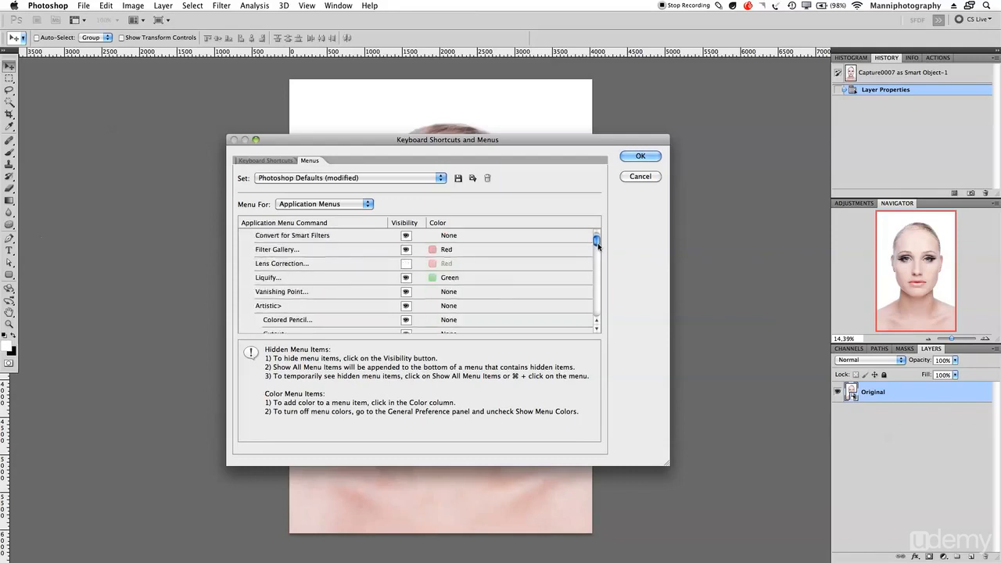
{"action": "scroll", "coordinate": [597, 243], "scroll_direction": "down", "scroll_amount": 16}
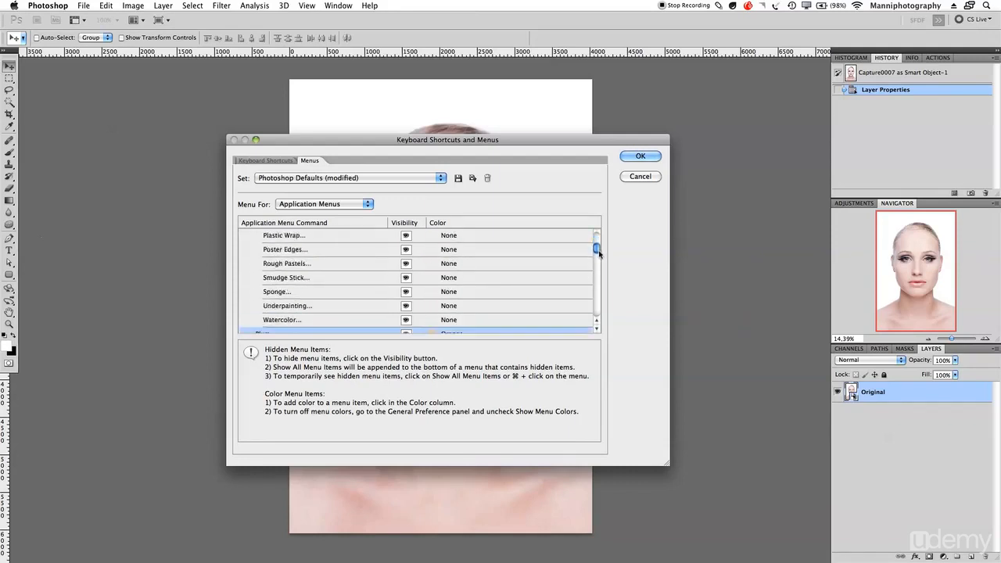
{"action": "scroll", "coordinate": [598, 252], "scroll_direction": "down", "scroll_amount": 1}
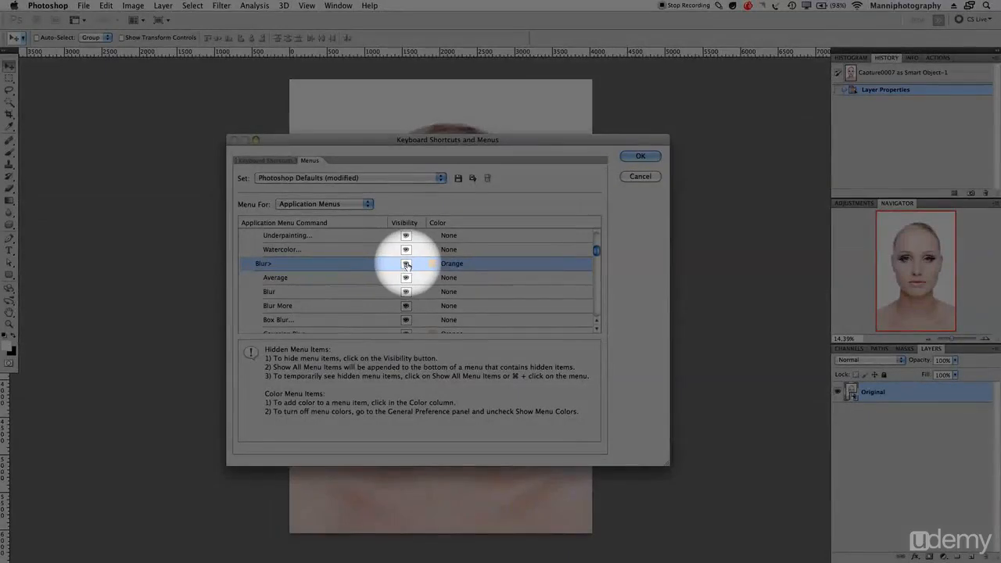
- Hide and re-show the Blur submenu, then set its menu color to Red and apply the customization
{"action": "left_click", "coordinate": [406, 265]}
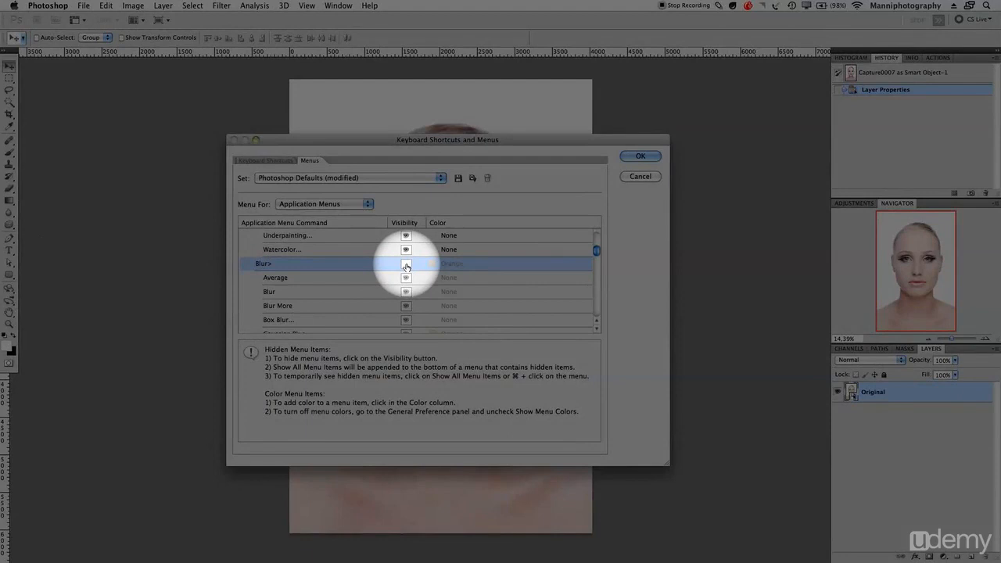
{"action": "left_click", "coordinate": [405, 266]}
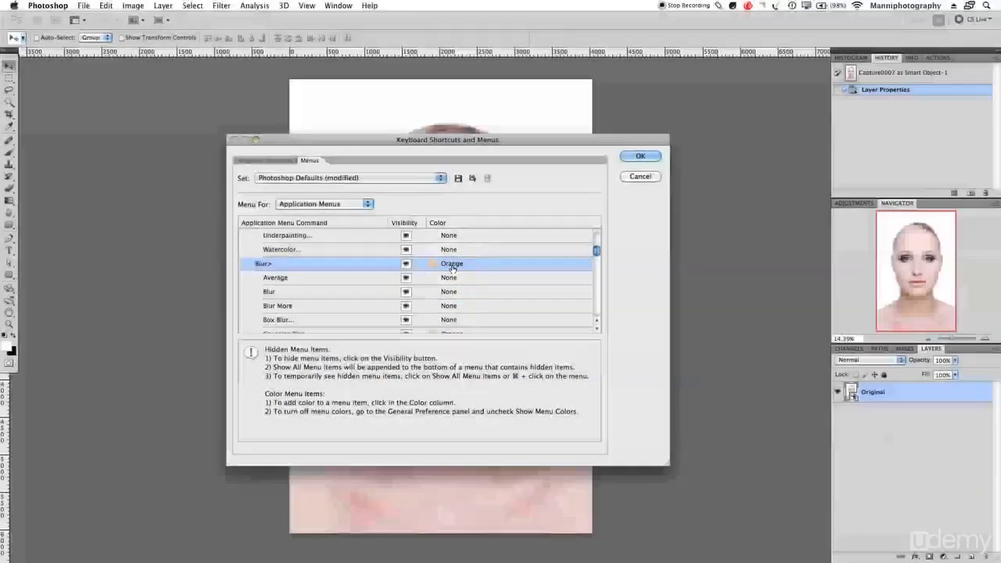
{"action": "left_click", "coordinate": [452, 266]}
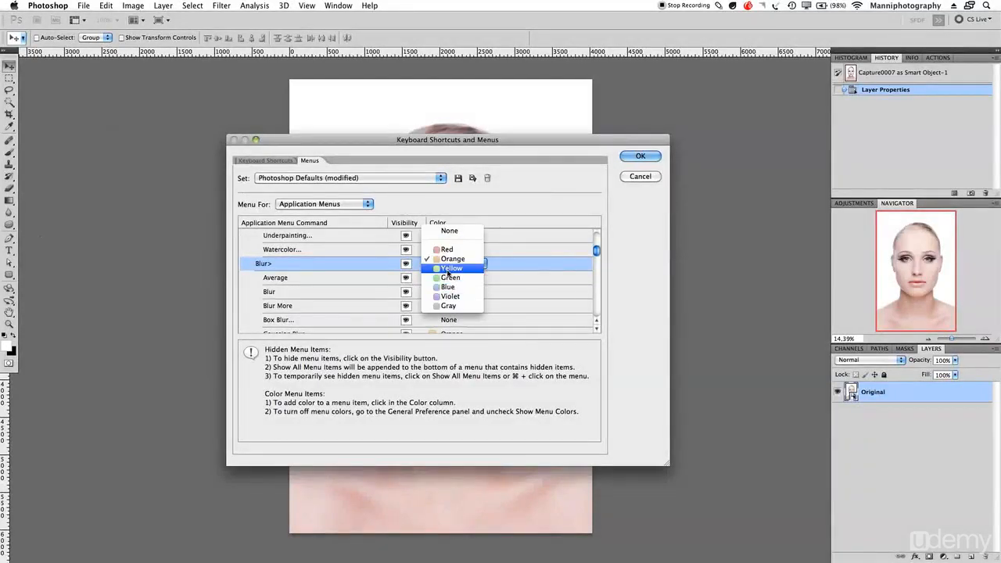
{"action": "left_click", "coordinate": [445, 250]}
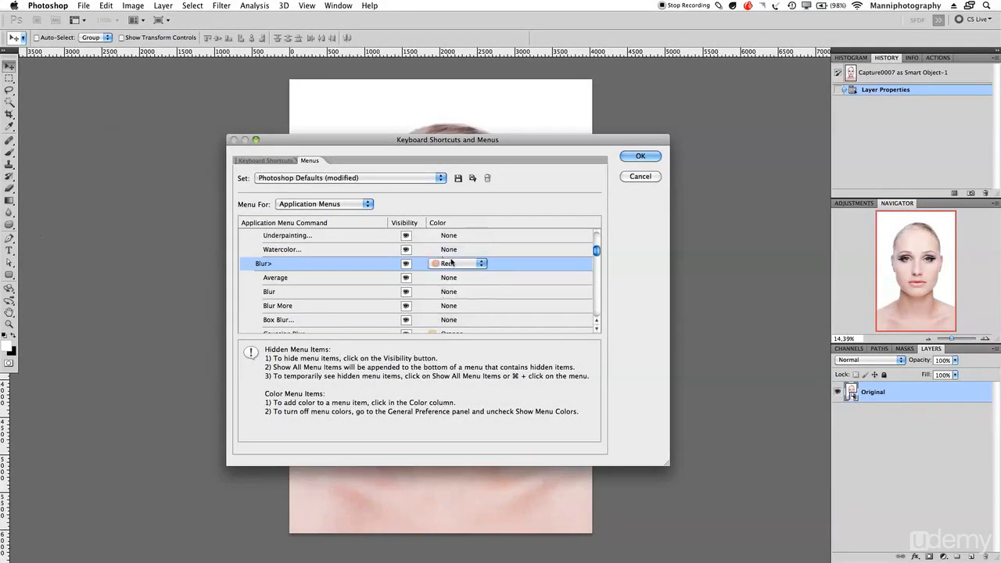
{"action": "left_click", "coordinate": [638, 157]}
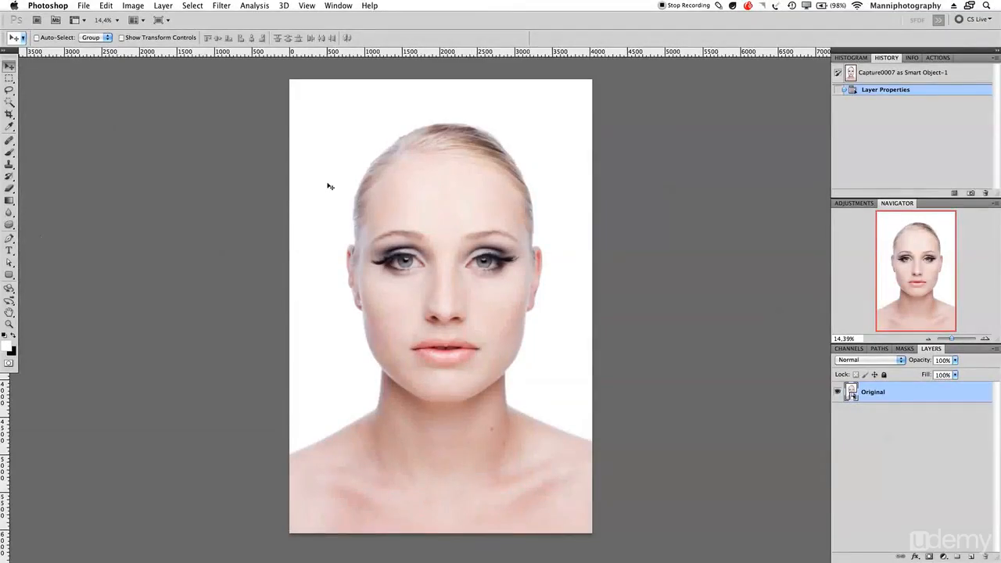
{"action": "left_click", "coordinate": [254, 5]}
{"action": "mouse_move", "coordinate": [221, 7]}
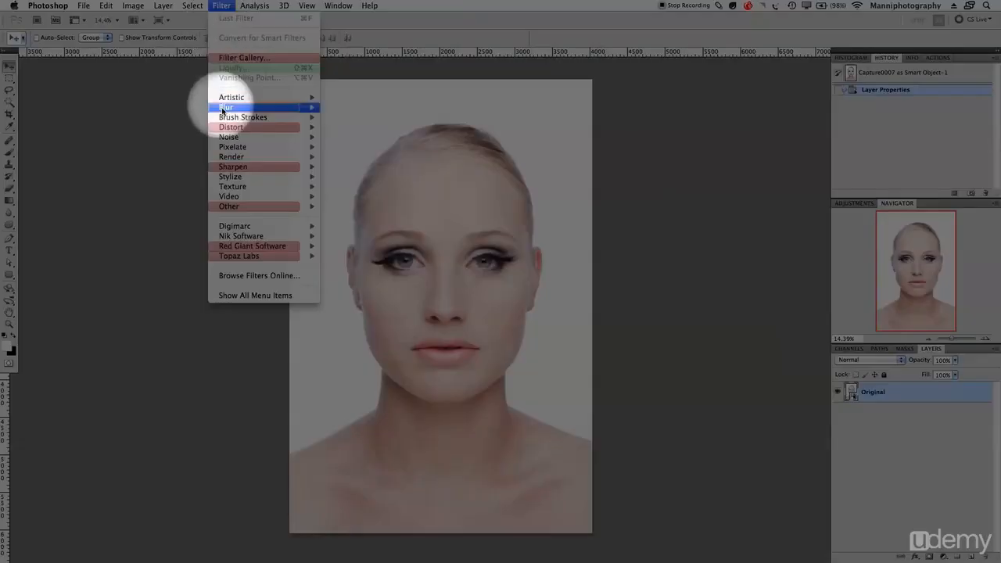
{"action": "mouse_move", "coordinate": [234, 108]}
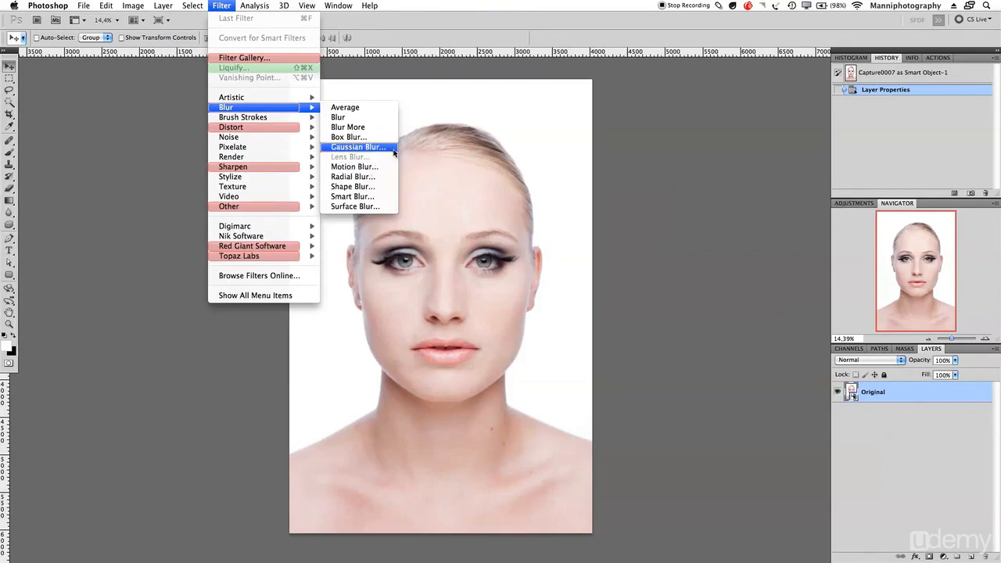
{"action": "left_click", "coordinate": [609, 151]}
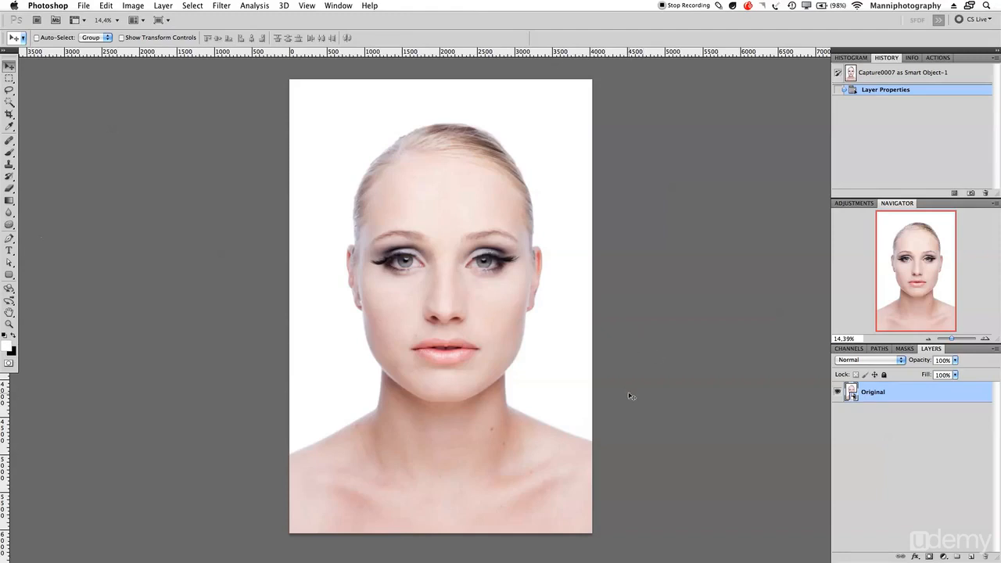
- Add a new empty layer above the Original layer and rename it "Help layer"
{"action": "left_click", "coordinate": [970, 558]}
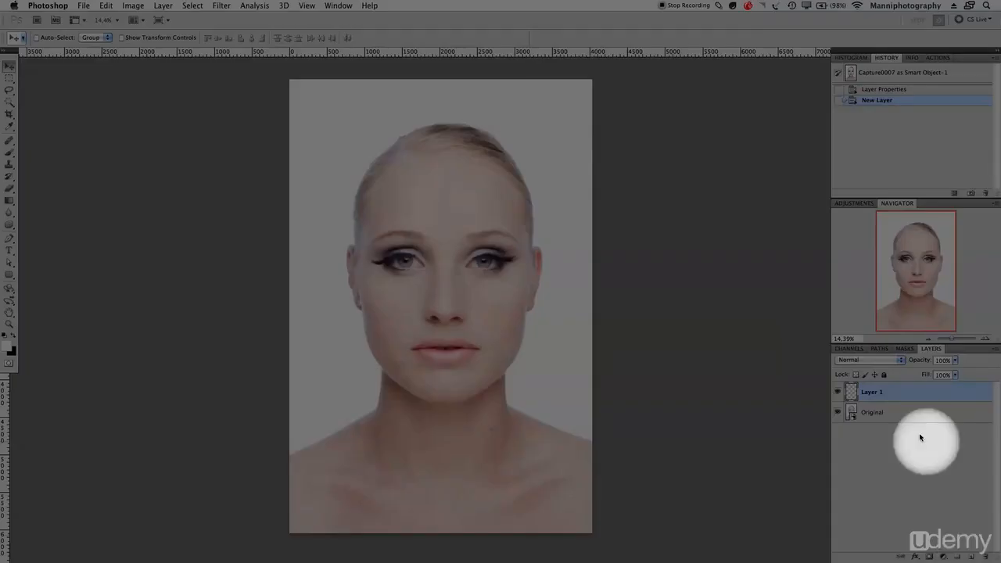
{"action": "double_click", "coordinate": [899, 392]}
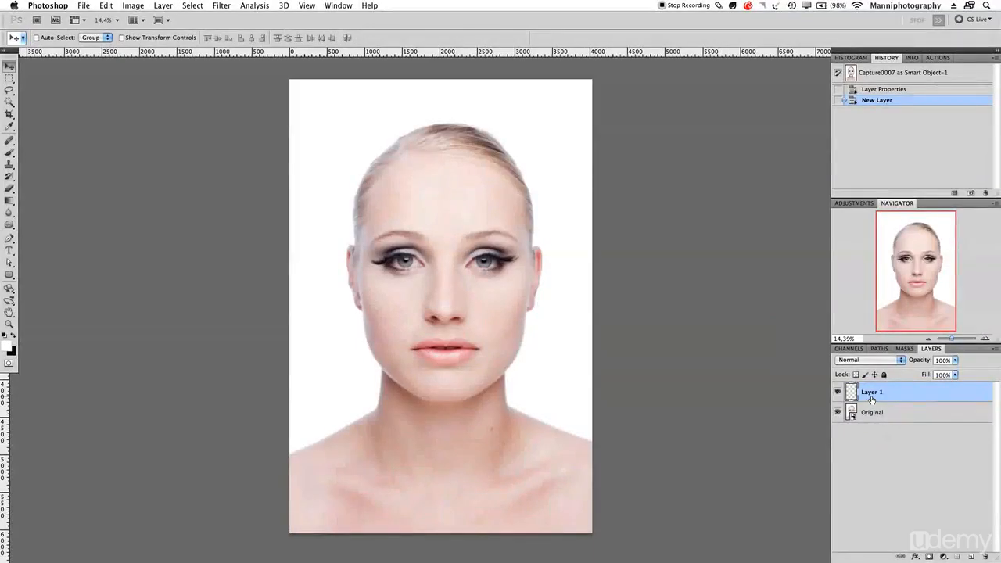
{"action": "key", "text": "Escape"}
{"action": "double_click", "coordinate": [873, 392]}
{"action": "type", "text": "Help layer"}
{"action": "key", "text": "Return"}
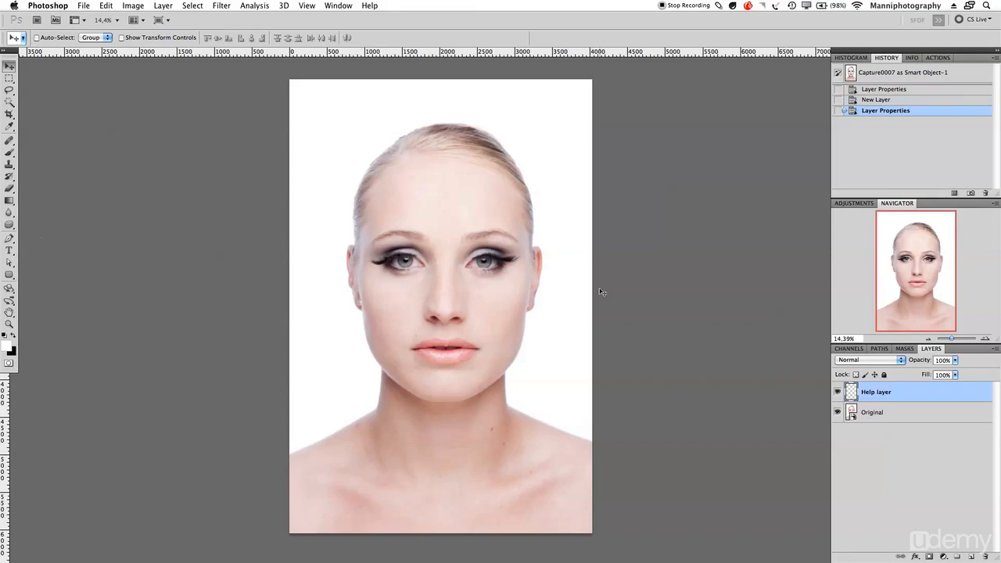
- Activate the Brush tool and set the foreground color to pure red (ff0000)
{"action": "key", "text": "b"}
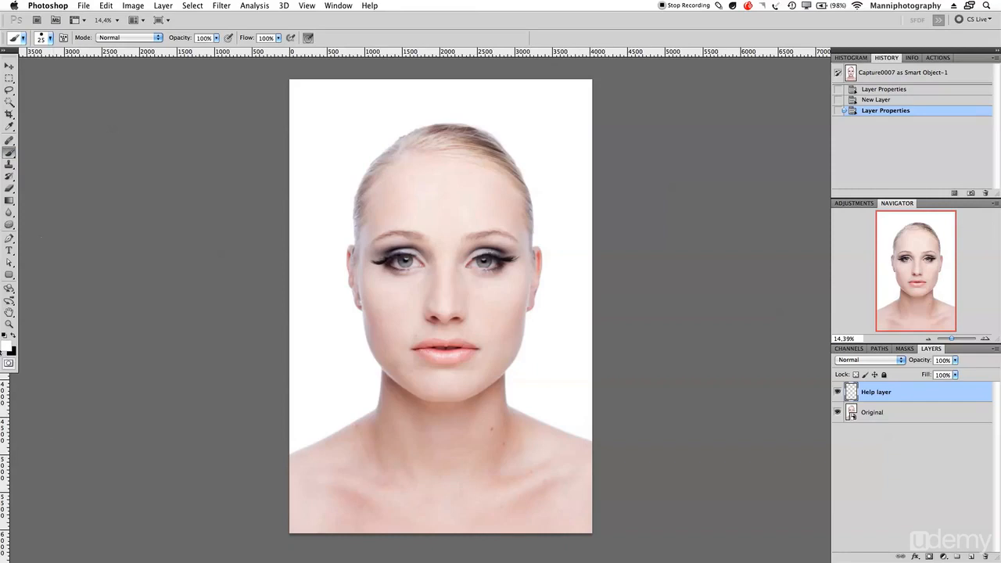
{"action": "left_click", "coordinate": [7, 345]}
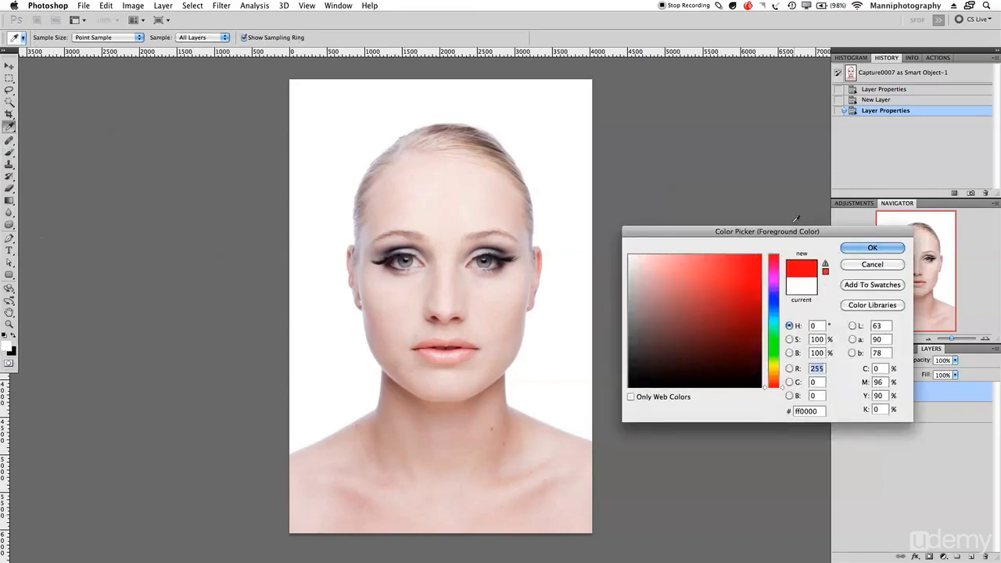
{"action": "left_click", "coordinate": [852, 251]}
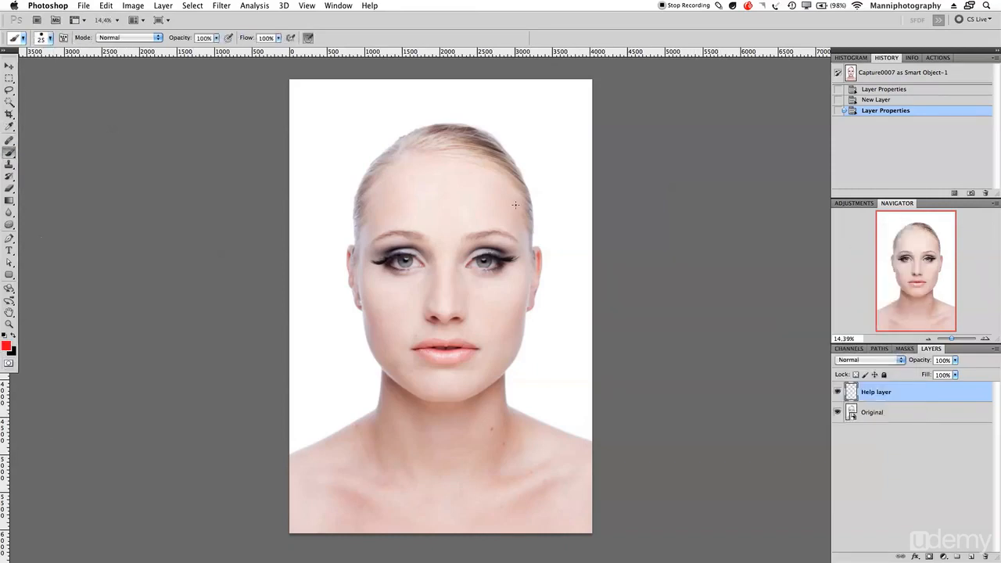
- Choose the soft round brush preset with a size of 24 px and the lowest hardness
{"action": "left_click", "coordinate": [50, 38]}
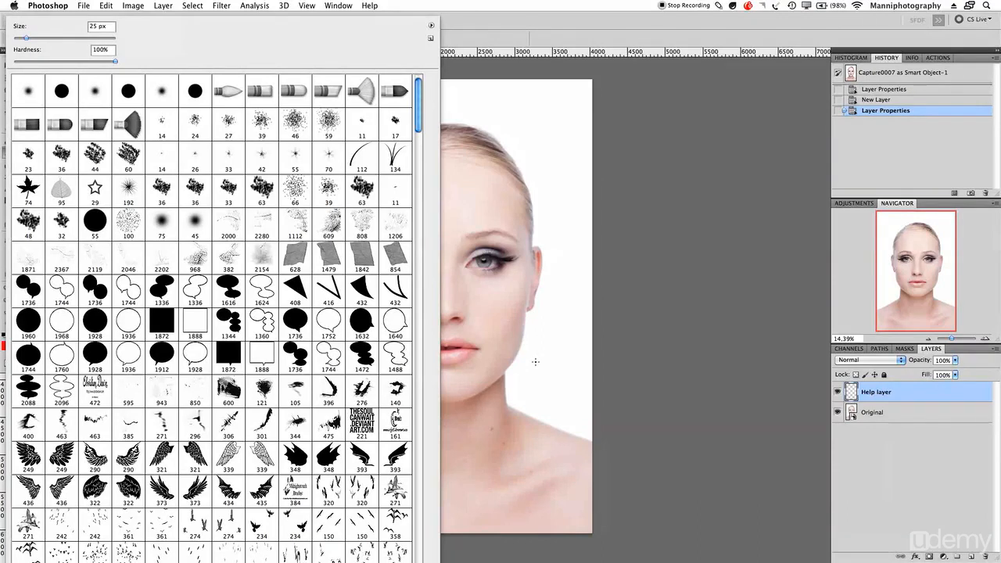
{"action": "left_click", "coordinate": [33, 94]}
{"action": "left_click_drag", "start_coordinate": [26, 38], "coordinate": [24, 38]}
{"action": "left_click", "coordinate": [17, 61]}
{"action": "left_click", "coordinate": [552, 113]}
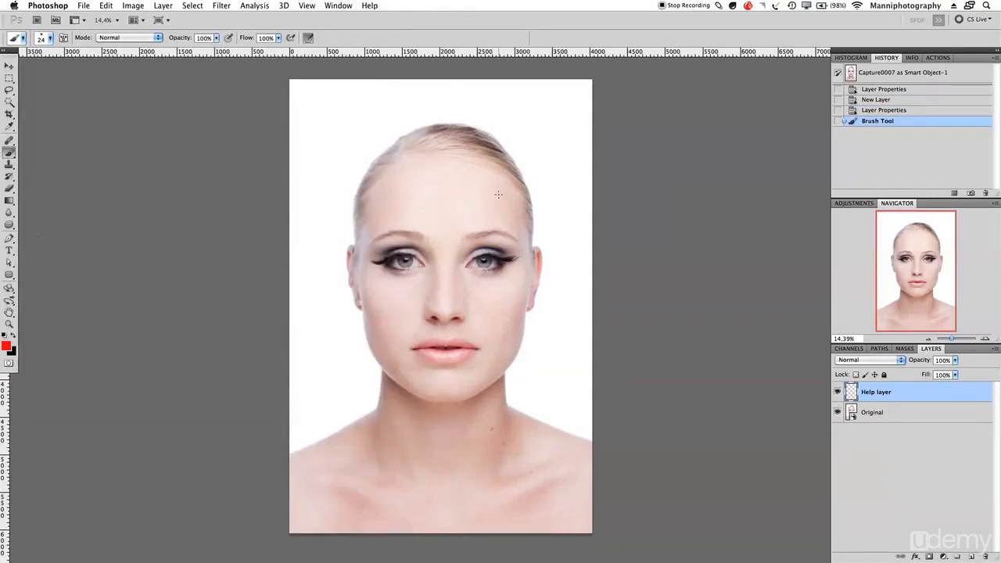
- Enlarge the brush to 700 px
{"action": "key", "text": "bracketright"}
{"action": "key", "text": "bracketright"}
{"action": "key", "text": "bracketright"}
{"action": "key", "text": "bracketright"}
{"action": "key", "text": "bracketright"}
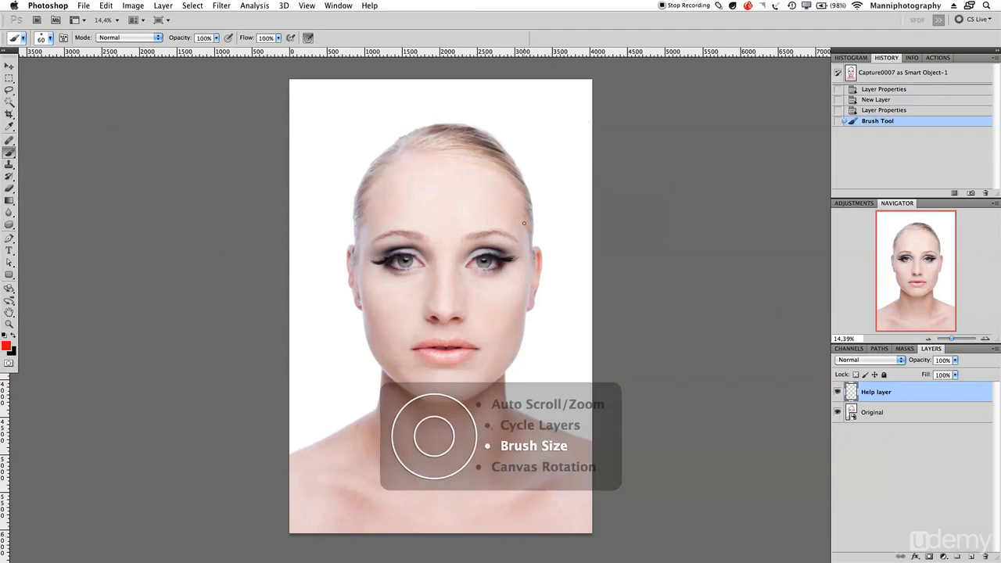
{"action": "key", "text": "bracketright"}
{"action": "key", "text": "bracketright"}
{"action": "key", "text": "bracketright"}
{"action": "key", "text": "bracketright"}
{"action": "key", "text": "bracketright"}
{"action": "key", "text": "bracketright"}
{"action": "key", "text": "bracketright"}
{"action": "key", "text": "bracketright"}
{"action": "key", "text": "bracketright"}
{"action": "key", "text": "bracketright"}
{"action": "key", "text": "bracketright"}
{"action": "key", "text": "bracketright"}
{"action": "key", "text": "bracketright"}
{"action": "key", "text": "bracketright"}
{"action": "key", "text": "bracketright"}
{"action": "key", "text": "bracketright"}
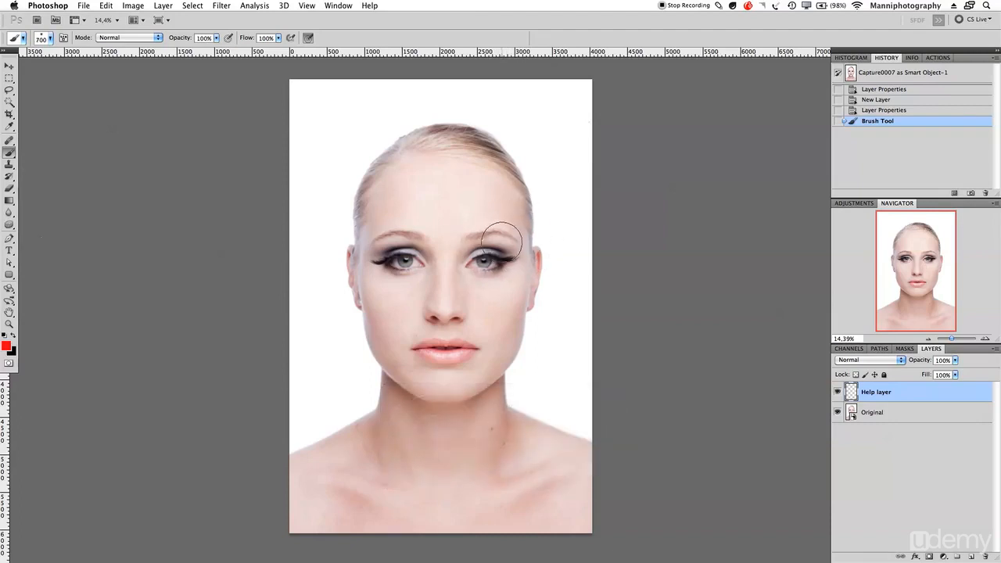
- Try out smaller and larger brush sizes over the face
{"action": "key", "text": "bracketleft"}
{"action": "key", "text": "bracketleft"}
{"action": "key", "text": "bracketleft"}
{"action": "key", "text": "bracketleft"}
{"action": "key", "text": "bracketleft"}
{"action": "key", "text": "bracketleft"}
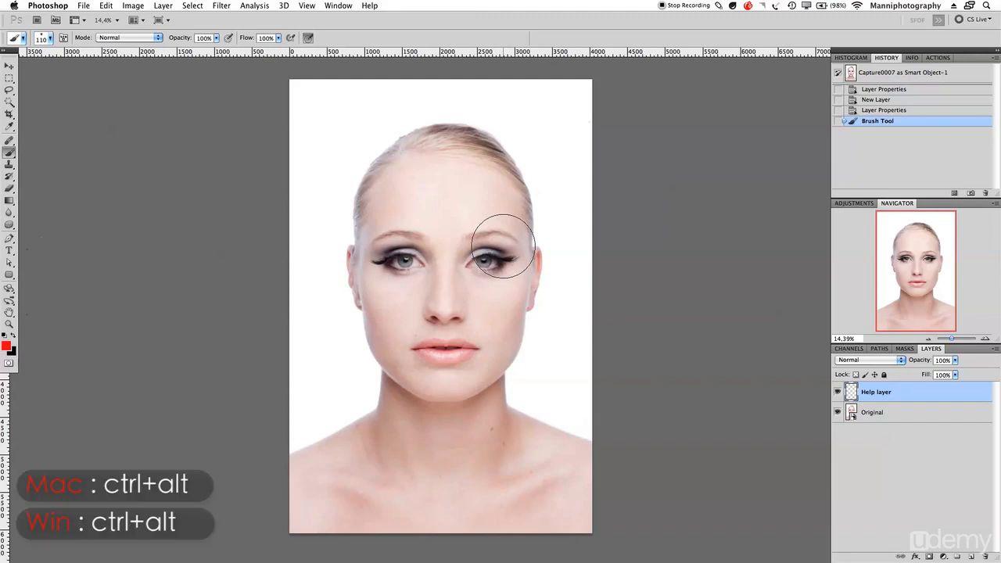
{"action": "mouse_move", "coordinate": [432, 279]}
{"action": "left_mouse_down"}
{"action": "mouse_move", "coordinate": [449, 286]}
{"action": "mouse_move", "coordinate": [394, 284]}
{"action": "mouse_move", "coordinate": [556, 284]}
{"action": "mouse_move", "coordinate": [435, 284]}
{"action": "mouse_move", "coordinate": [480, 284]}
{"action": "mouse_move", "coordinate": [491, 304]}
{"action": "mouse_move", "coordinate": [479, 299]}
{"action": "mouse_move", "coordinate": [590, 324]}
{"action": "mouse_move", "coordinate": [476, 336]}
{"action": "left_mouse_up"}
{"action": "mouse_move", "coordinate": [444, 301]}
{"action": "left_mouse_down"}
{"action": "mouse_move", "coordinate": [574, 320]}
{"action": "mouse_move", "coordinate": [566, 252]}
{"action": "mouse_move", "coordinate": [511, 286]}
{"action": "mouse_move", "coordinate": [494, 393]}
{"action": "mouse_move", "coordinate": [469, 179]}
{"action": "mouse_move", "coordinate": [456, 434]}
{"action": "mouse_move", "coordinate": [451, 192]}
{"action": "mouse_move", "coordinate": [455, 432]}
{"action": "mouse_move", "coordinate": [440, 436]}
{"action": "left_mouse_up"}
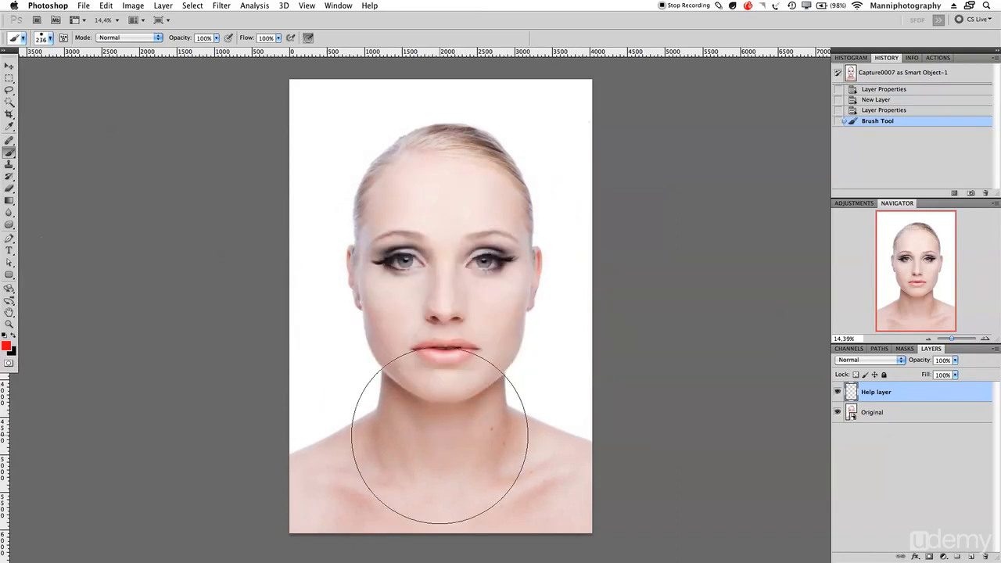
- Reduce the brush size to 35 px
{"action": "key", "text": "bracketleft"}
{"action": "key", "text": "bracketleft"}
{"action": "key", "text": "bracketleft"}
{"action": "key", "text": "bracketleft"}
{"action": "key", "text": "bracketleft"}
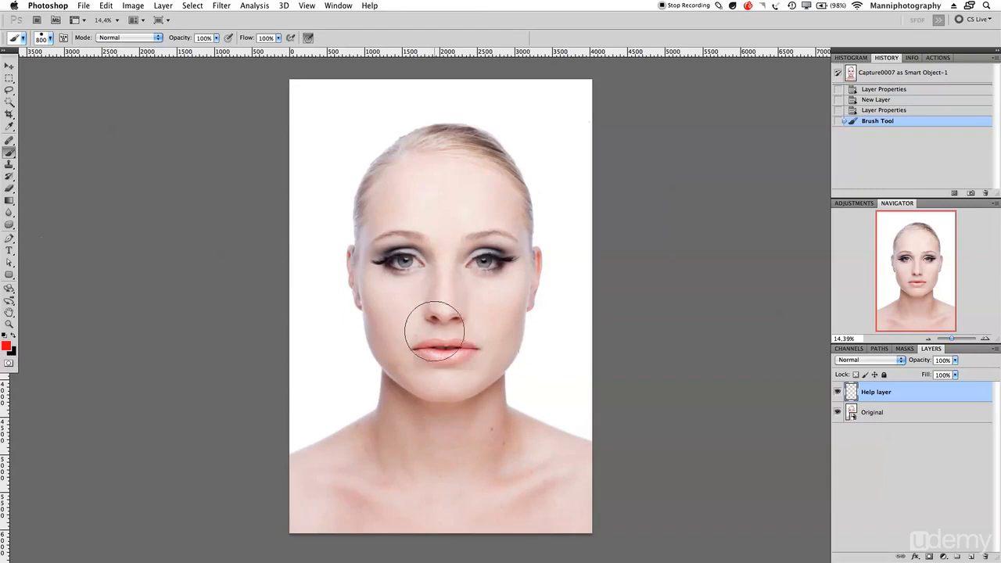
{"action": "key", "text": "bracketleft"}
{"action": "key", "text": "bracketleft"}
- Change the foreground color from red to bright green (4eff00)
{"action": "left_click", "coordinate": [6, 345]}
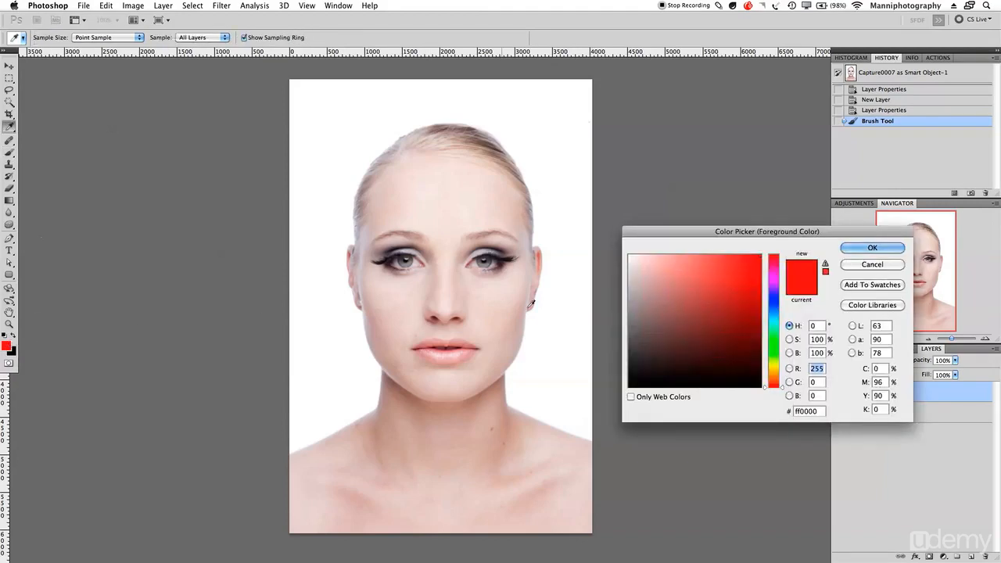
{"action": "left_click_drag", "start_coordinate": [774, 322], "coordinate": [773, 350]}
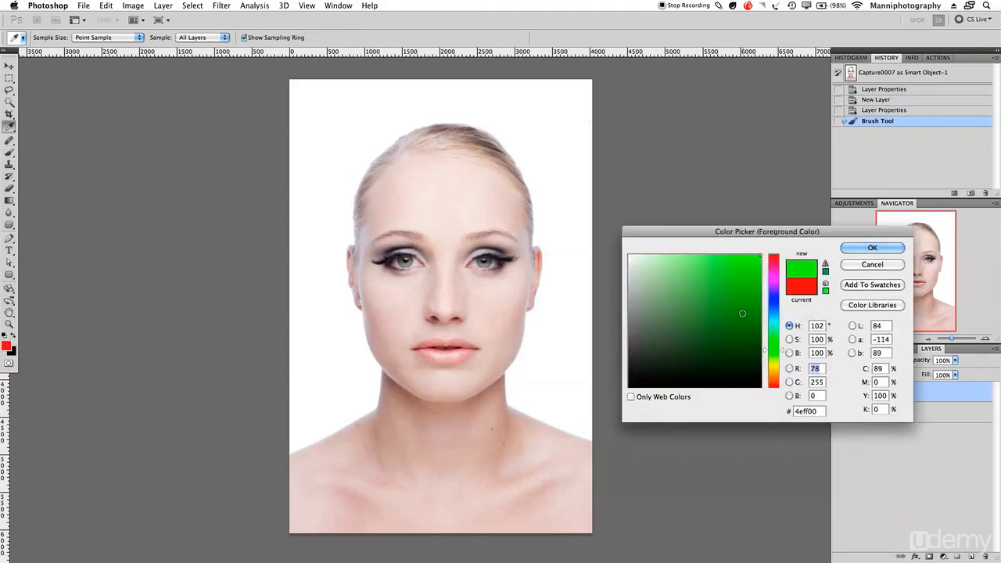
{"action": "left_click", "coordinate": [845, 247]}
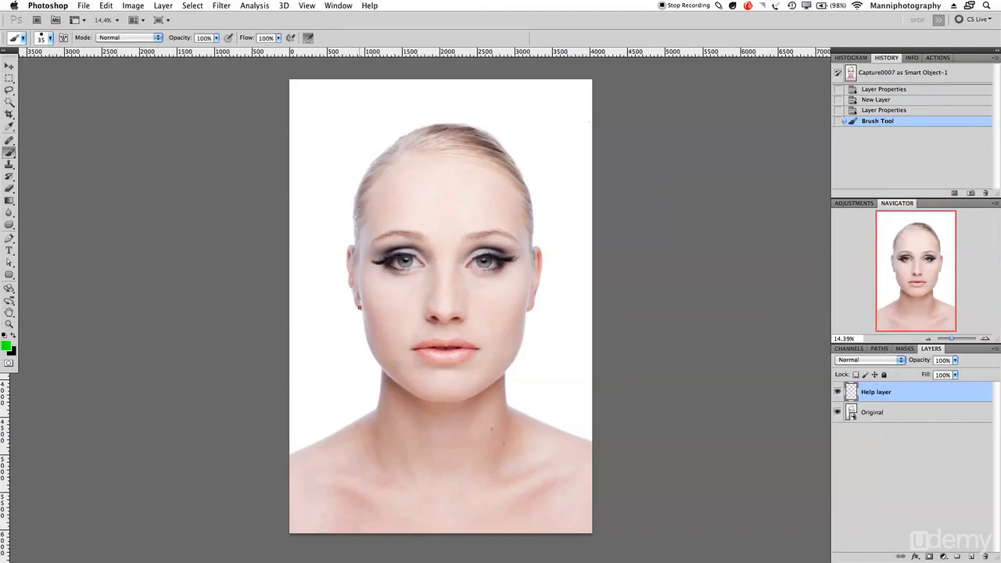
- Mark both jaw edges, both ears, the sides of the nose and the area under the lower lip with green strokes
{"action": "left_click_drag", "start_coordinate": [357, 325], "coordinate": [367, 378]}
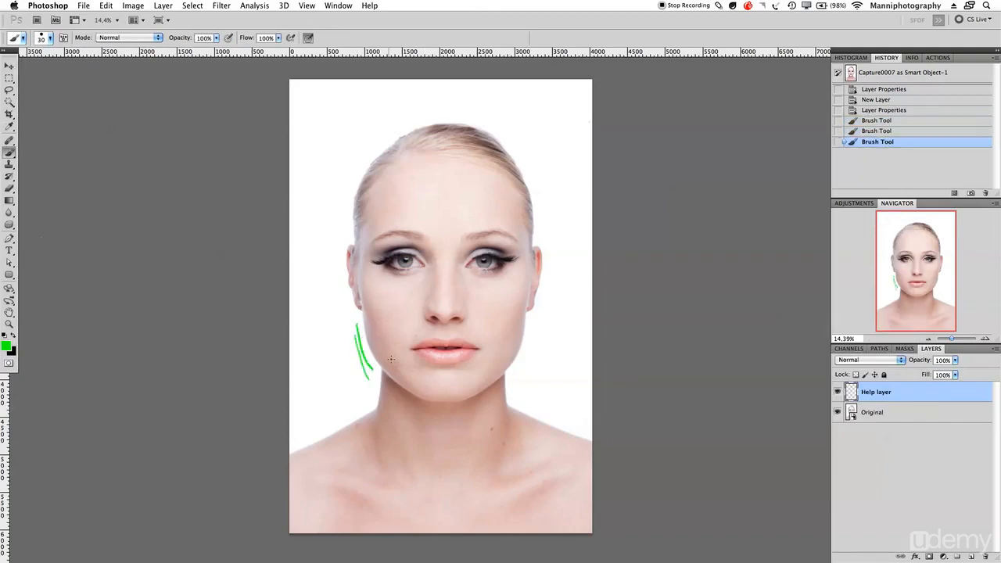
{"action": "left_click_drag", "start_coordinate": [532, 334], "coordinate": [526, 360]}
{"action": "left_click_drag", "start_coordinate": [524, 352], "coordinate": [531, 361]}
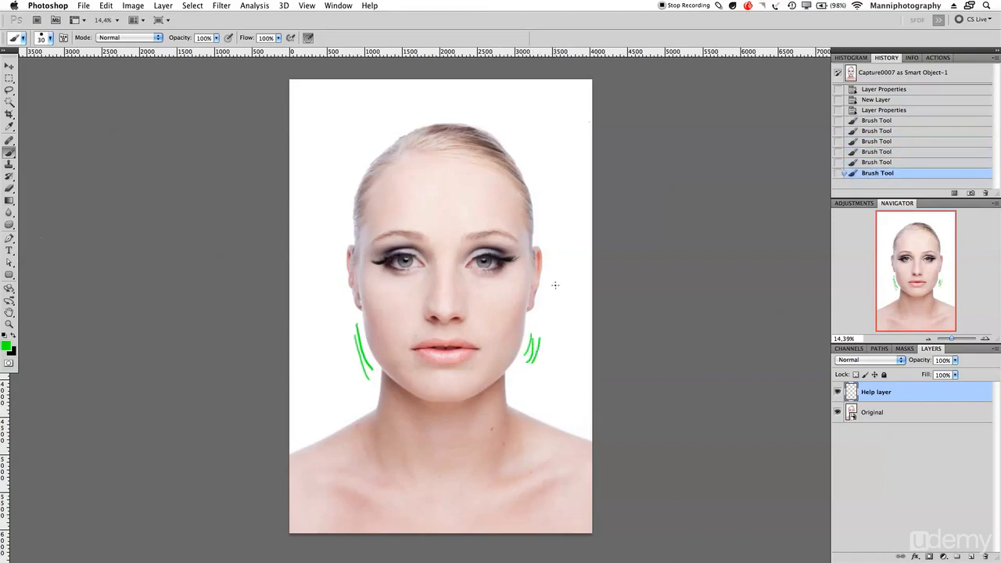
{"action": "left_click_drag", "start_coordinate": [541, 275], "coordinate": [537, 292]}
{"action": "left_click_drag", "start_coordinate": [345, 277], "coordinate": [345, 288]}
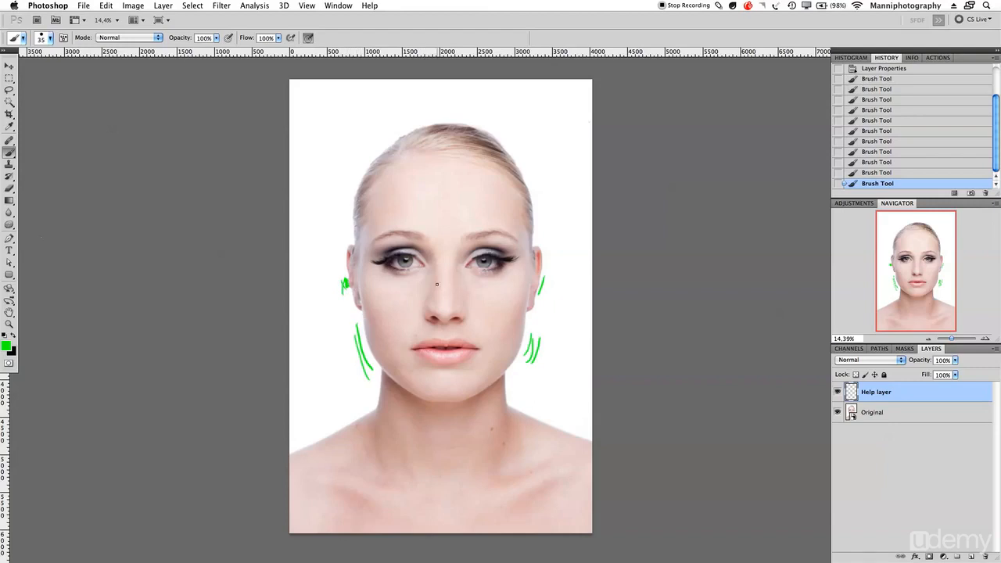
{"action": "mouse_move", "coordinate": [431, 268]}
{"action": "left_mouse_down"}
{"action": "mouse_move", "coordinate": [433, 292]}
{"action": "mouse_move", "coordinate": [461, 282]}
{"action": "mouse_move", "coordinate": [467, 321]}
{"action": "mouse_move", "coordinate": [432, 315]}
{"action": "left_mouse_up"}
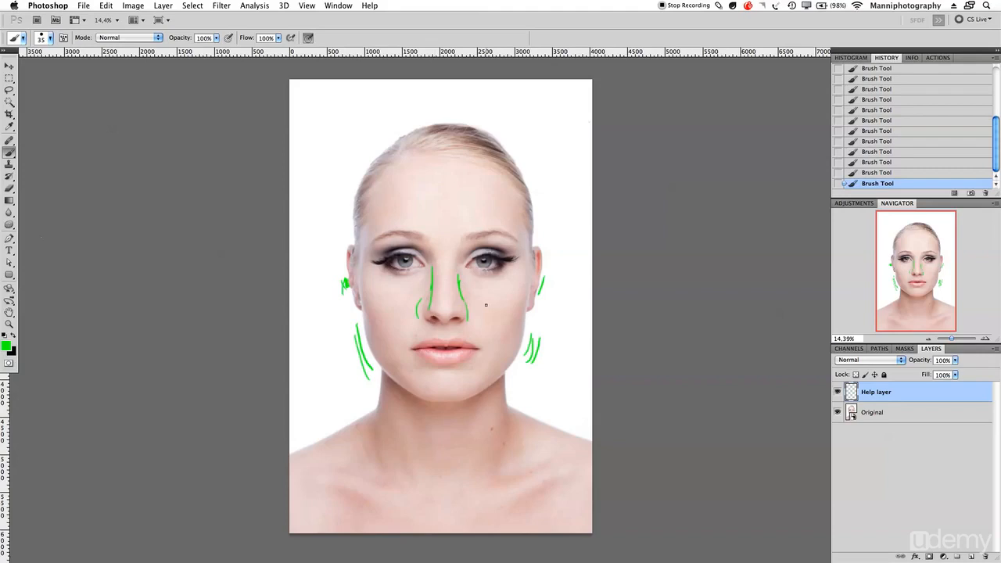
{"action": "left_click_drag", "start_coordinate": [427, 365], "coordinate": [439, 365]}
- Set the foreground color to red (ff0600)
{"action": "left_click", "coordinate": [7, 347]}
{"action": "left_click_drag", "start_coordinate": [782, 345], "coordinate": [776, 388]}
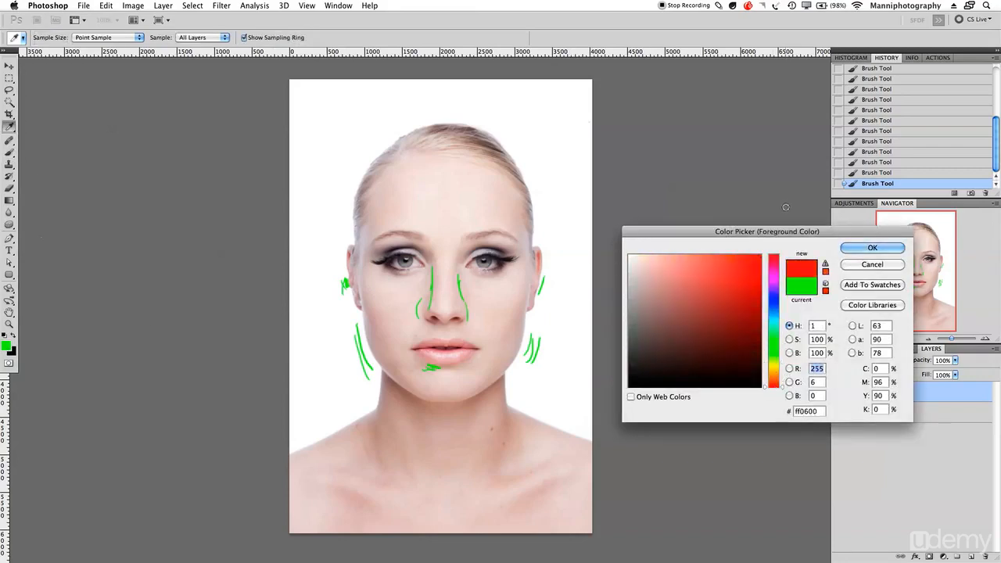
{"action": "key", "text": "Return"}
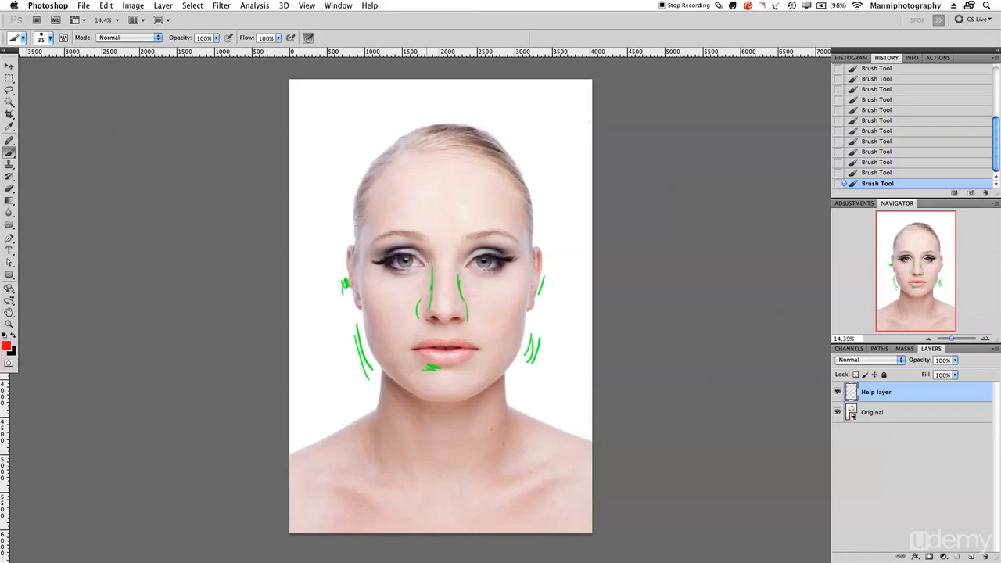
- Mark the skin flaws around the mouth, on the chin and on both cheeks with short red strokes
{"action": "left_click_drag", "start_coordinate": [417, 330], "coordinate": [415, 332]}
{"action": "left_click_drag", "start_coordinate": [483, 377], "coordinate": [475, 387]}
{"action": "key", "text": "z"}
{"action": "left_click_drag", "start_coordinate": [494, 337], "coordinate": [504, 350]}
{"action": "key", "text": "b"}
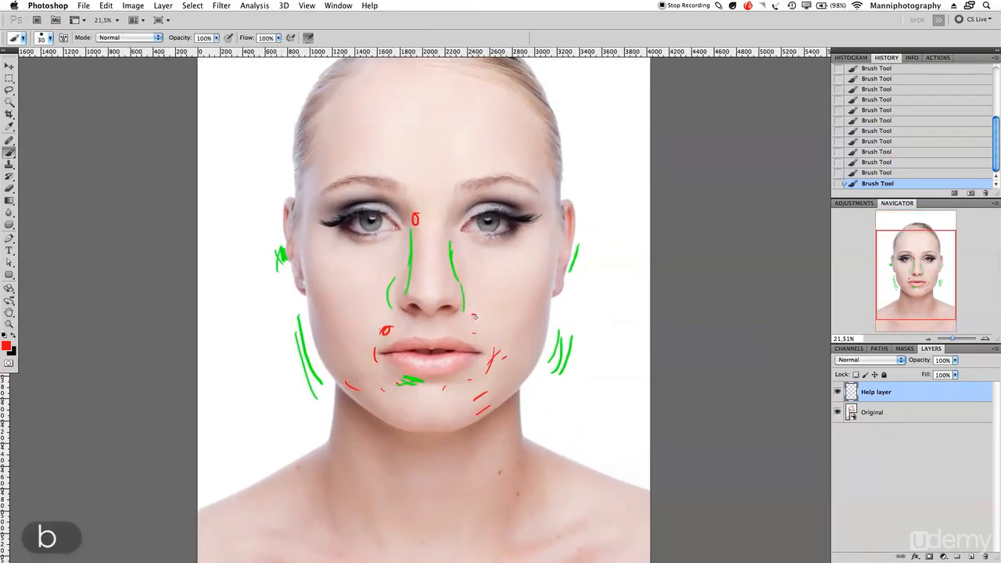
{"action": "left_click_drag", "start_coordinate": [473, 270], "coordinate": [466, 244]}
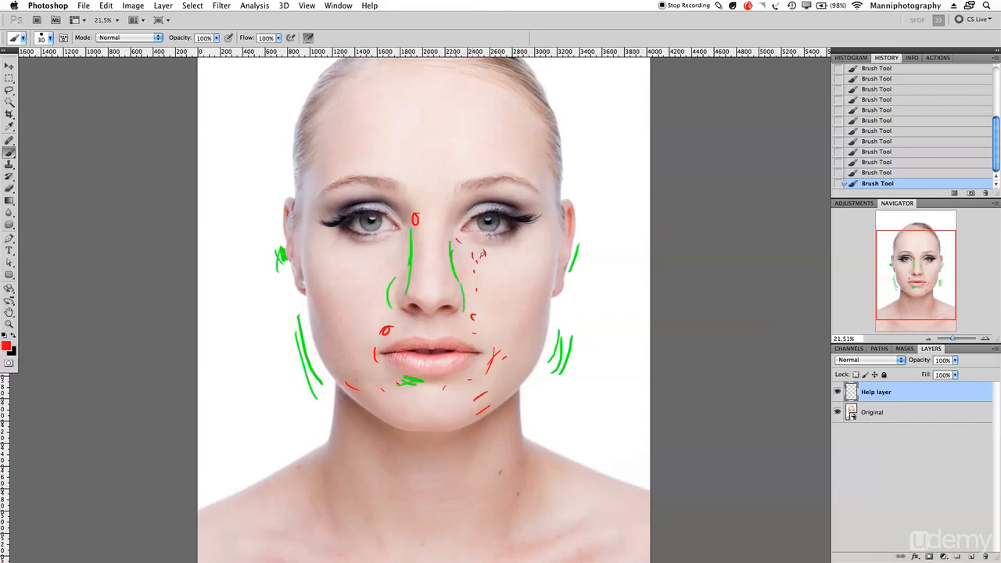
{"action": "left_click_drag", "start_coordinate": [518, 339], "coordinate": [533, 308]}
{"action": "left_click_drag", "start_coordinate": [516, 327], "coordinate": [513, 309]}
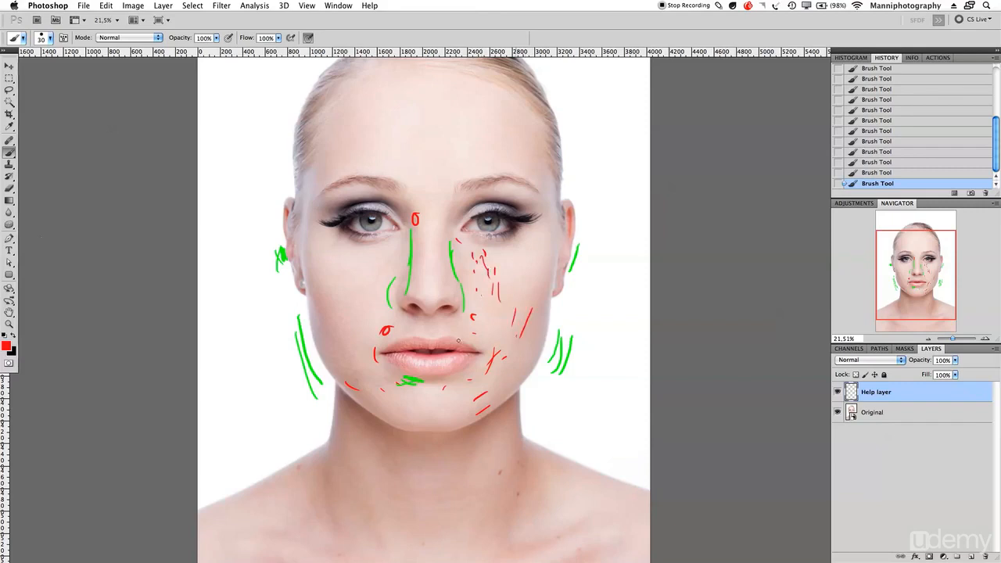
{"action": "mouse_move", "coordinate": [363, 302]}
{"action": "left_mouse_down"}
{"action": "mouse_move", "coordinate": [401, 254]}
{"action": "mouse_move", "coordinate": [381, 286]}
{"action": "mouse_move", "coordinate": [400, 257]}
{"action": "left_mouse_up"}
- Mark stray hairs along the hairline and around the outline of the head with red strokes
{"action": "mouse_move", "coordinate": [354, 172]}
{"action": "left_mouse_down"}
{"action": "mouse_move", "coordinate": [376, 276]}
{"action": "mouse_move", "coordinate": [321, 222]}
{"action": "mouse_move", "coordinate": [336, 170]}
{"action": "mouse_move", "coordinate": [347, 188]}
{"action": "mouse_move", "coordinate": [373, 164]}
{"action": "mouse_move", "coordinate": [413, 159]}
{"action": "mouse_move", "coordinate": [436, 139]}
{"action": "left_mouse_up"}
{"action": "scroll", "coordinate": [387, 146], "scroll_direction": "up", "scroll_amount": 5}
{"action": "mouse_move", "coordinate": [443, 168]}
{"action": "left_mouse_down"}
{"action": "mouse_move", "coordinate": [465, 145]}
{"action": "mouse_move", "coordinate": [480, 149]}
{"action": "mouse_move", "coordinate": [549, 232]}
{"action": "left_mouse_up"}
{"action": "key", "text": "bracketright"}
{"action": "mouse_move", "coordinate": [532, 247]}
{"action": "left_mouse_down"}
{"action": "mouse_move", "coordinate": [551, 260]}
{"action": "mouse_move", "coordinate": [551, 314]}
{"action": "left_mouse_up"}
{"action": "left_click_drag", "start_coordinate": [292, 220], "coordinate": [283, 233]}
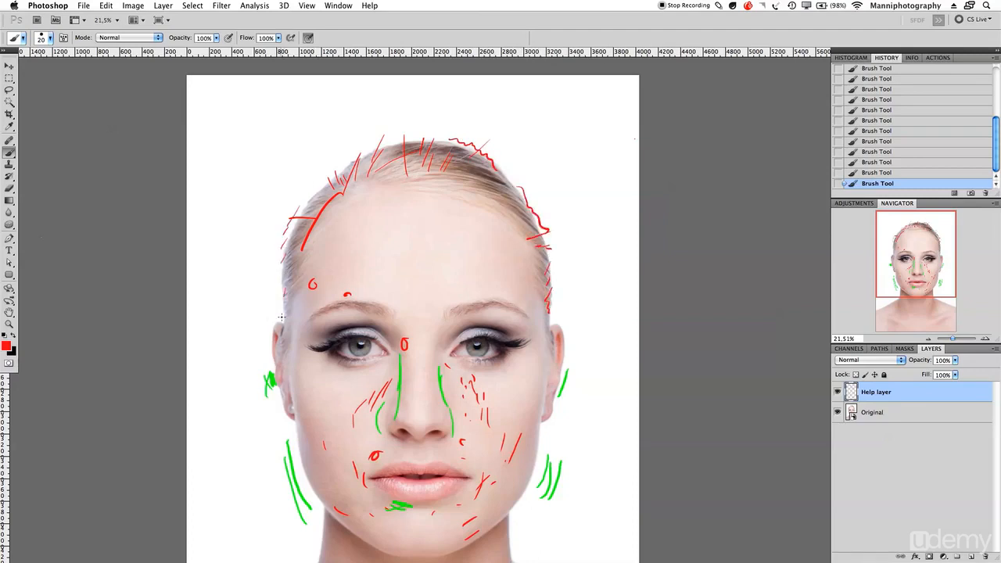
- Mark spots on the shoulder, chest, throat and side of the neck with small red circles and strokes
{"action": "scroll", "coordinate": [306, 271], "scroll_direction": "down", "scroll_amount": 5}
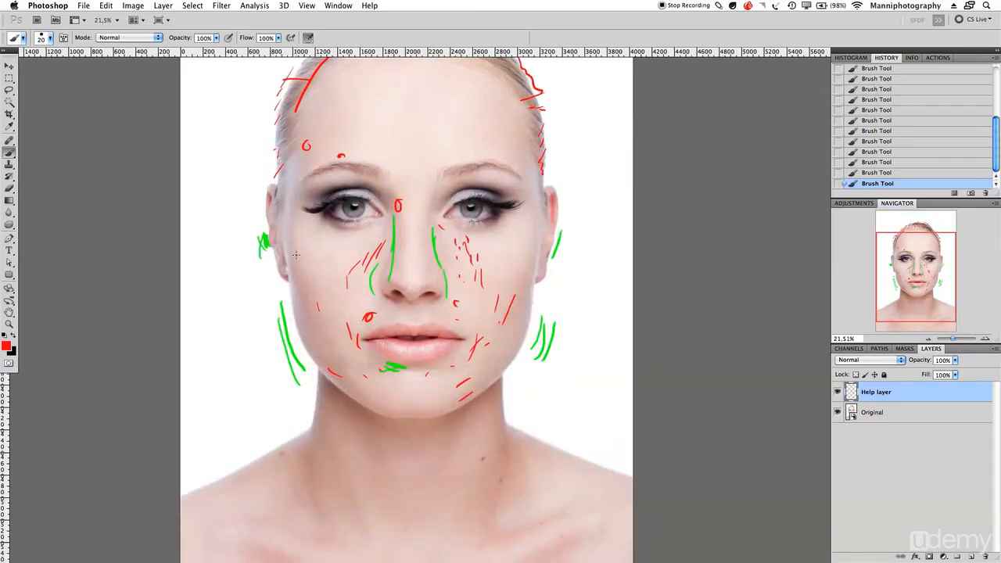
{"action": "scroll", "coordinate": [339, 377], "scroll_direction": "down", "scroll_amount": 5}
{"action": "left_click_drag", "start_coordinate": [254, 302], "coordinate": [257, 304]}
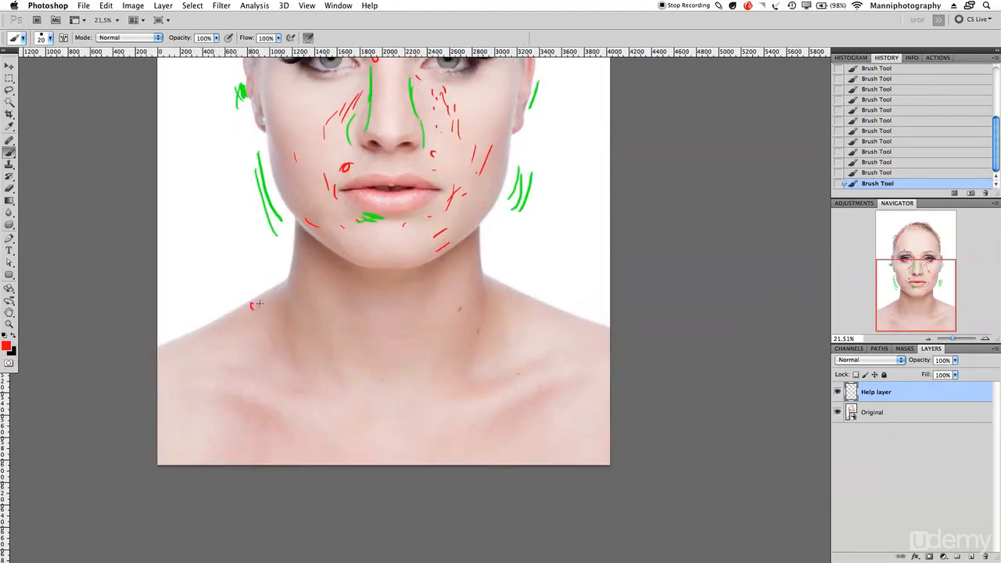
{"action": "left_click_drag", "start_coordinate": [205, 450], "coordinate": [212, 435]}
{"action": "left_click_drag", "start_coordinate": [372, 382], "coordinate": [395, 377]}
{"action": "left_click_drag", "start_coordinate": [455, 316], "coordinate": [463, 308]}
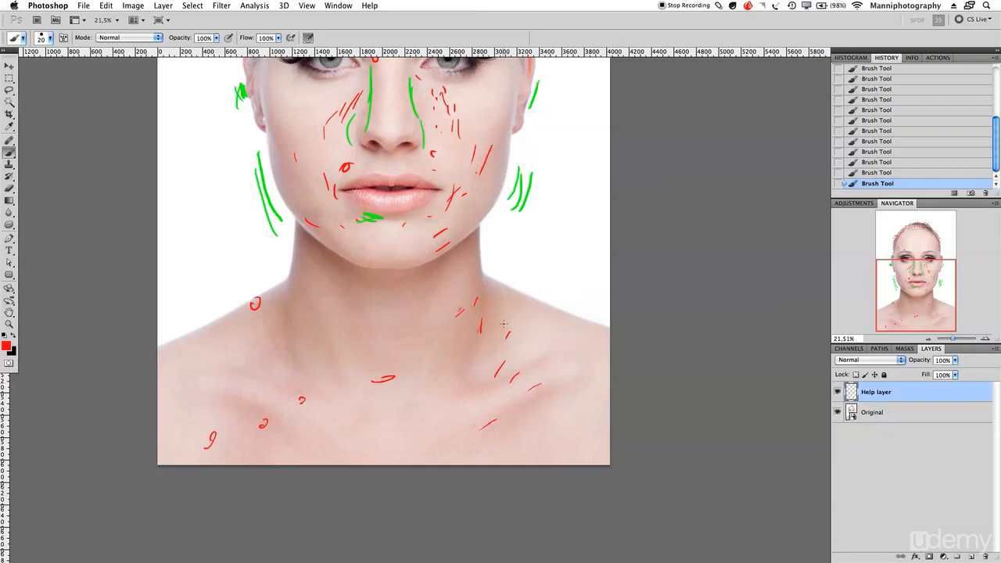
- Draw long red lines along the folds and shadows across the neck
{"action": "left_click_drag", "start_coordinate": [310, 254], "coordinate": [358, 311]}
{"action": "mouse_move", "coordinate": [468, 248]}
{"action": "left_mouse_down"}
{"action": "mouse_move", "coordinate": [387, 333]}
{"action": "mouse_move", "coordinate": [439, 332]}
{"action": "mouse_move", "coordinate": [343, 340]}
{"action": "mouse_move", "coordinate": [384, 350]}
{"action": "left_mouse_up"}
{"action": "mouse_move", "coordinate": [297, 285]}
{"action": "left_mouse_down"}
{"action": "mouse_move", "coordinate": [337, 326]}
{"action": "mouse_move", "coordinate": [319, 348]}
{"action": "left_mouse_up"}
{"action": "left_click_drag", "start_coordinate": [264, 323], "coordinate": [299, 388]}
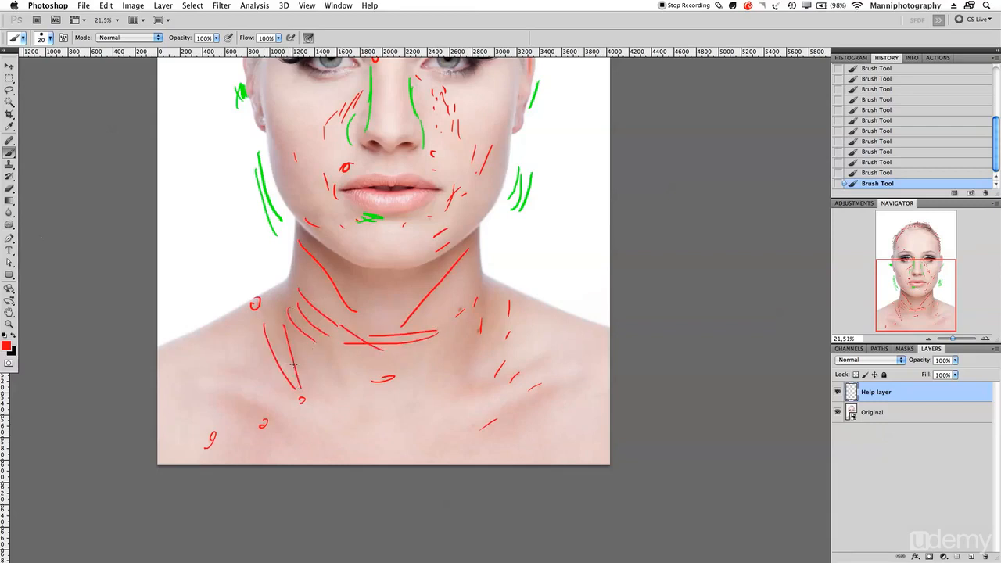
- Add red strokes on the image's left shoulder and below both collarbones
{"action": "left_click_drag", "start_coordinate": [291, 310], "coordinate": [271, 354]}
{"action": "left_click_drag", "start_coordinate": [232, 327], "coordinate": [247, 352]}
{"action": "mouse_move", "coordinate": [277, 422]}
{"action": "left_mouse_down"}
{"action": "mouse_move", "coordinate": [294, 450]}
{"action": "mouse_move", "coordinate": [312, 450]}
{"action": "left_mouse_up"}
{"action": "mouse_move", "coordinate": [487, 418]}
{"action": "left_mouse_down"}
{"action": "mouse_move", "coordinate": [446, 441]}
{"action": "mouse_move", "coordinate": [454, 433]}
{"action": "mouse_move", "coordinate": [426, 444]}
{"action": "left_mouse_up"}
{"action": "left_click_drag", "start_coordinate": [458, 416], "coordinate": [440, 432]}
{"action": "left_click_drag", "start_coordinate": [503, 372], "coordinate": [452, 399]}
- Set the foreground color to yellow (fffc00) with the whole portrait in view
{"action": "left_click_drag", "start_coordinate": [955, 340], "coordinate": [951, 340]}
{"action": "left_click_drag", "start_coordinate": [621, 368], "coordinate": [576, 353]}
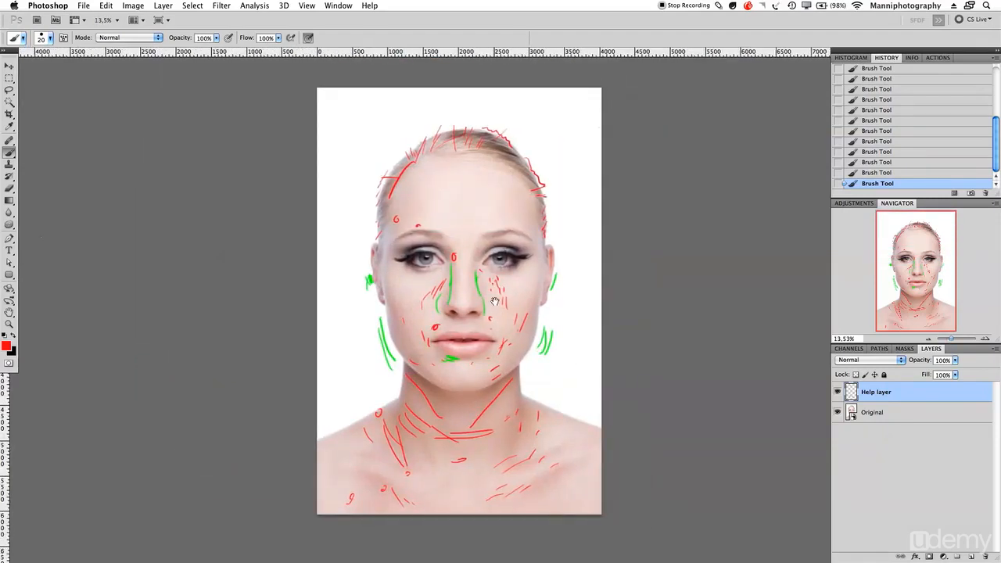
{"action": "left_click", "coordinate": [6, 345]}
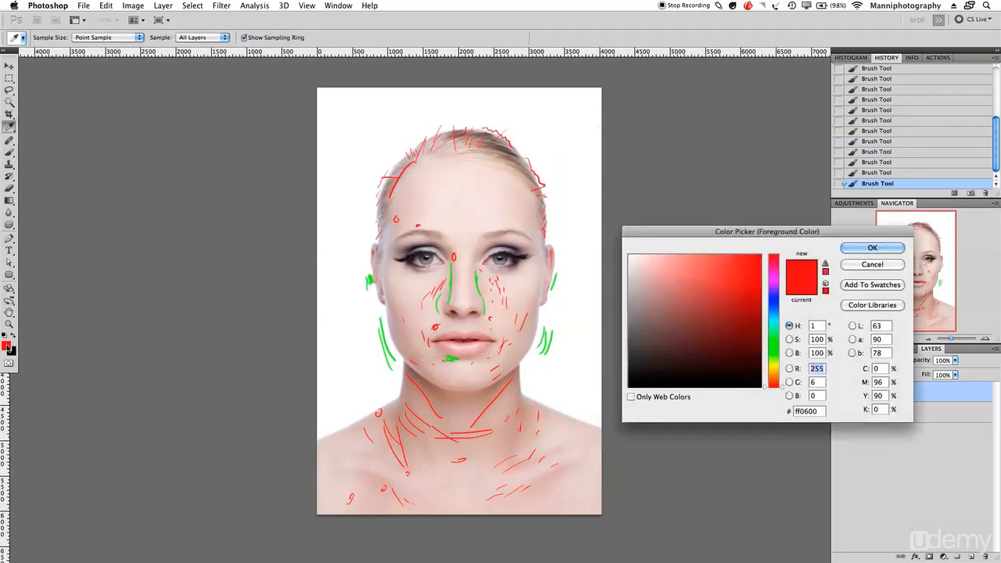
{"action": "left_click_drag", "start_coordinate": [770, 356], "coordinate": [771, 366]}
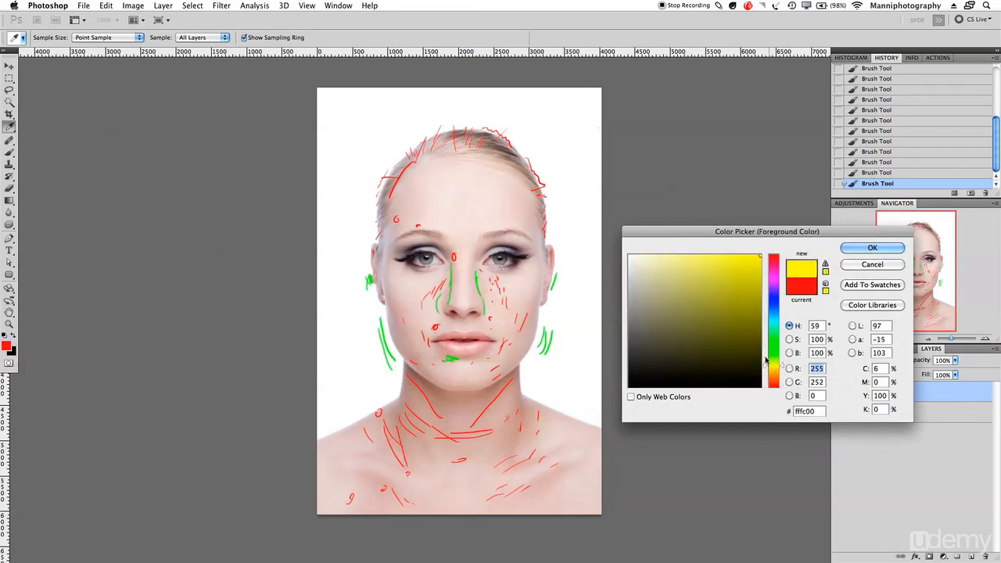
{"action": "left_click", "coordinate": [870, 249]}
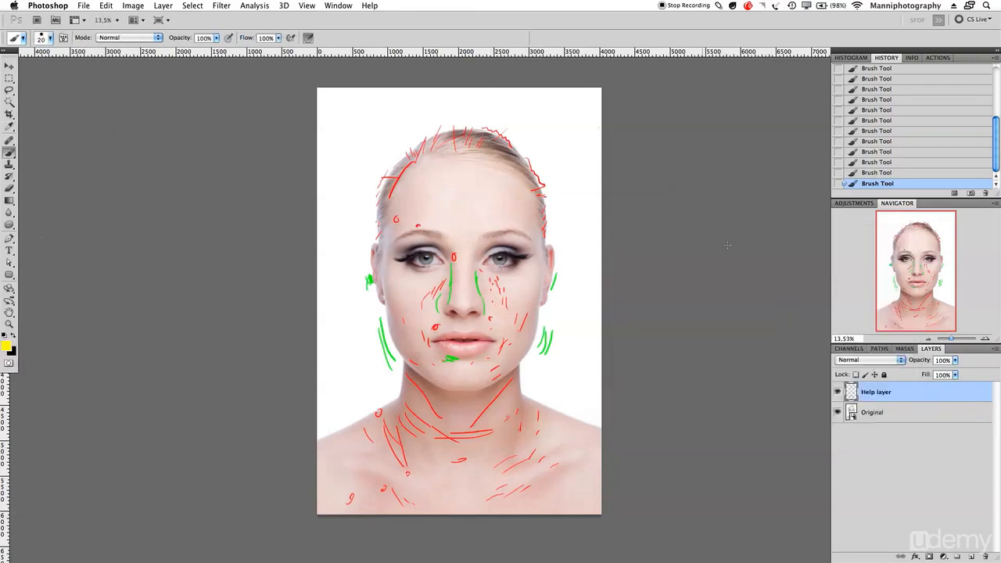
- Mark the inner upper lash lines and the areas beneath both eyes with yellow strokes
{"action": "left_click_drag", "start_coordinate": [951, 338], "coordinate": [956, 338]}
{"action": "left_click_drag", "start_coordinate": [926, 275], "coordinate": [930, 259]}
{"action": "left_click_drag", "start_coordinate": [959, 339], "coordinate": [952, 340]}
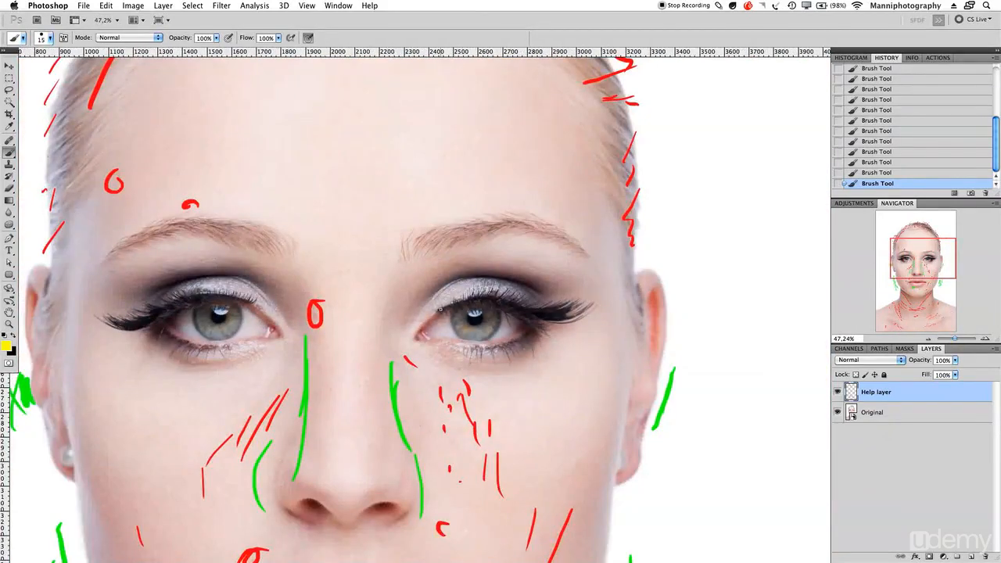
{"action": "left_click_drag", "start_coordinate": [432, 319], "coordinate": [440, 311]}
{"action": "left_click_drag", "start_coordinate": [250, 299], "coordinate": [252, 310]}
{"action": "mouse_move", "coordinate": [194, 361]}
{"action": "left_mouse_down"}
{"action": "mouse_move", "coordinate": [177, 373]}
{"action": "mouse_move", "coordinate": [228, 363]}
{"action": "left_mouse_up"}
{"action": "left_click_drag", "start_coordinate": [447, 353], "coordinate": [501, 361]}
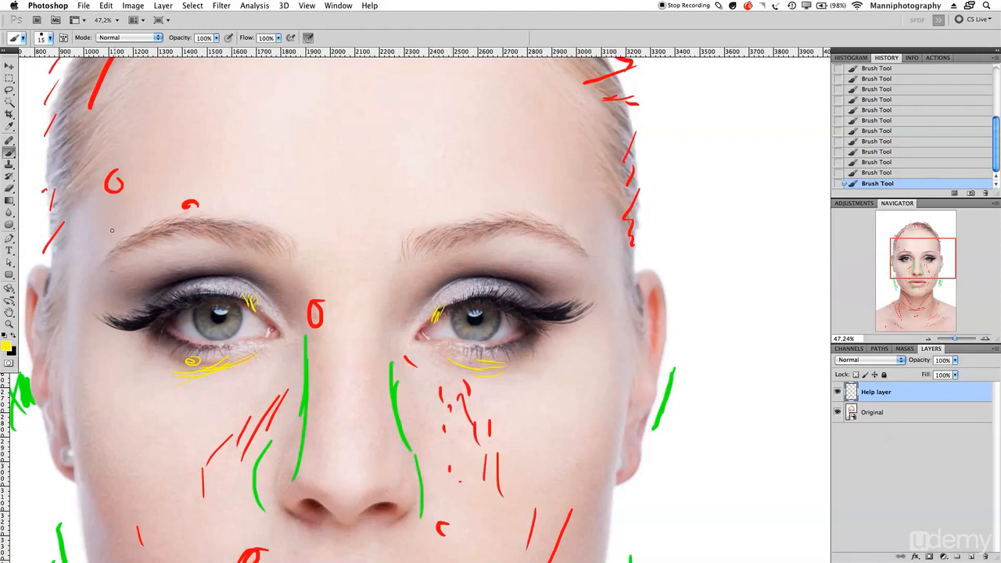
- Outline both eyebrows with yellow strokes along their upper and lower edges and inner ends
{"action": "left_click_drag", "start_coordinate": [156, 233], "coordinate": [189, 219]}
{"action": "left_click_drag", "start_coordinate": [242, 254], "coordinate": [285, 234]}
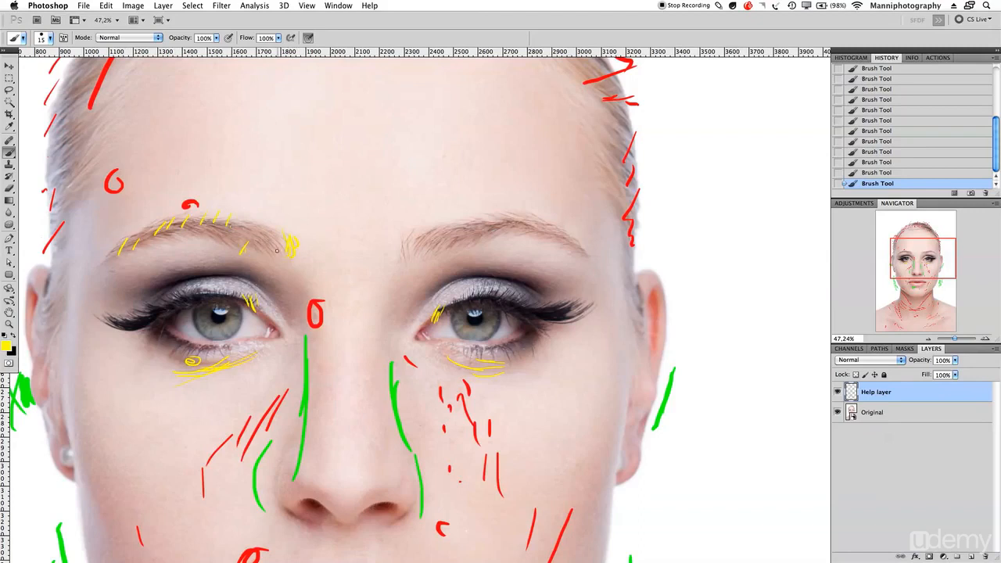
{"action": "left_click_drag", "start_coordinate": [214, 238], "coordinate": [273, 253]}
{"action": "left_click_drag", "start_coordinate": [137, 224], "coordinate": [235, 214]}
{"action": "mouse_move", "coordinate": [416, 237]}
{"action": "left_mouse_down"}
{"action": "mouse_move", "coordinate": [400, 255]}
{"action": "mouse_move", "coordinate": [507, 227]}
{"action": "mouse_move", "coordinate": [582, 250]}
{"action": "left_mouse_up"}
{"action": "left_click_drag", "start_coordinate": [508, 215], "coordinate": [545, 216]}
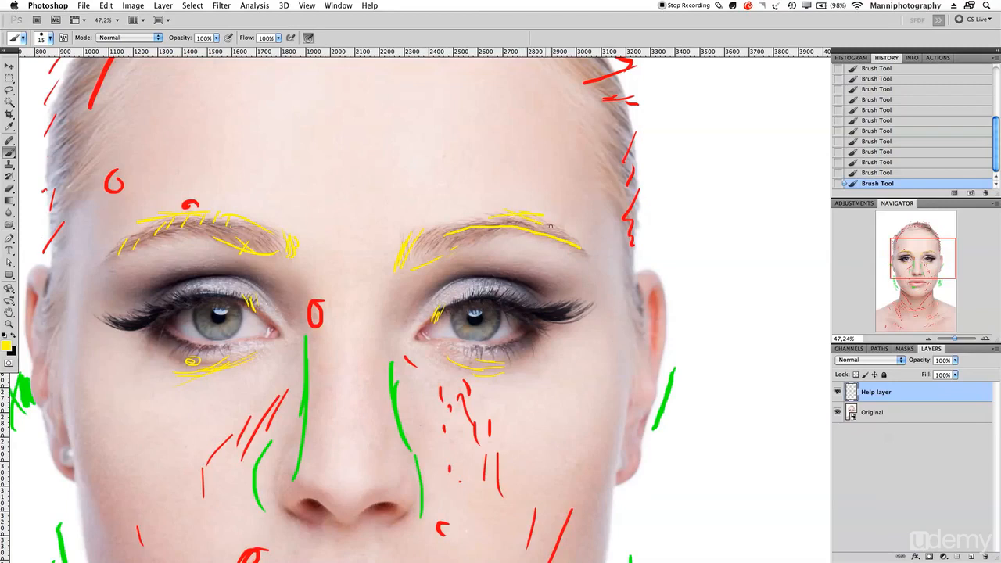
- Sample the red of the circle beside the nose bridge as the foreground color and return to the Brush tool
{"action": "key", "text": "z"}
{"action": "left_click_drag", "start_coordinate": [384, 278], "coordinate": [410, 276]}
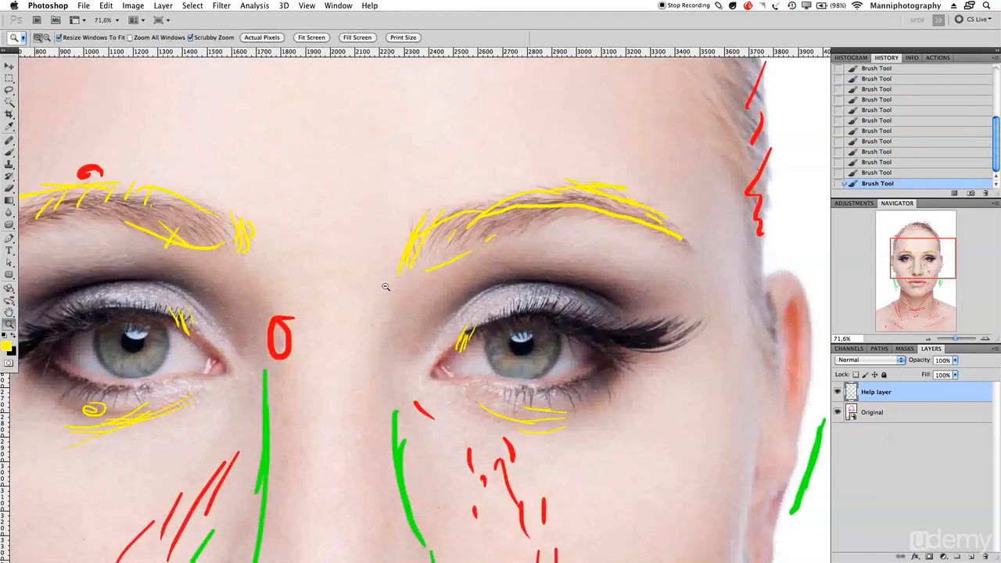
{"action": "left_click_drag", "start_coordinate": [348, 287], "coordinate": [371, 299]}
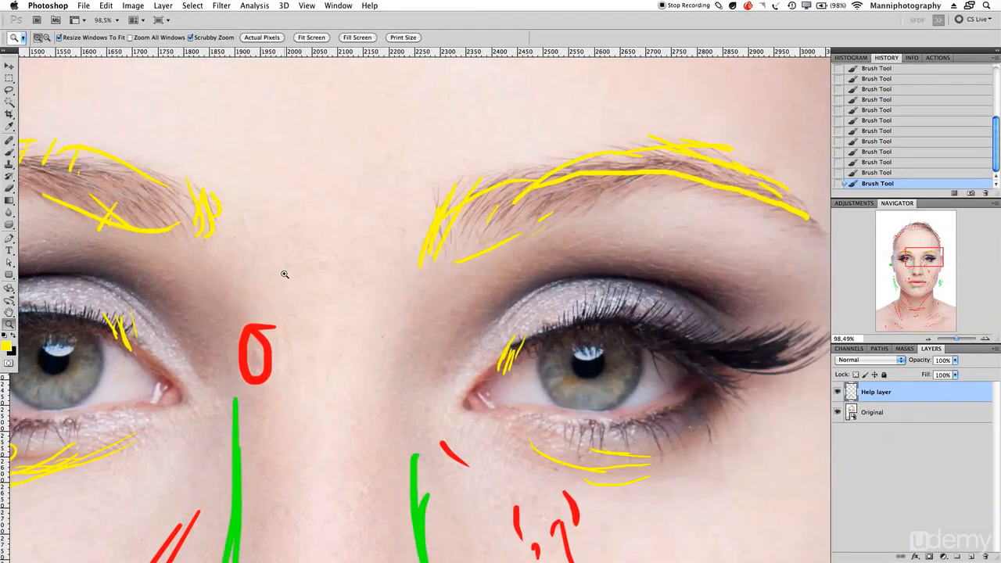
{"action": "key", "text": "i"}
{"action": "left_click", "coordinate": [255, 333]}
{"action": "key", "text": "b"}
- Mark the skin between the eyebrows and on the upper nose bridge with short red strokes
{"action": "left_click_drag", "start_coordinate": [328, 287], "coordinate": [322, 297]}
{"action": "left_click_drag", "start_coordinate": [344, 275], "coordinate": [335, 294]}
{"action": "left_click_drag", "start_coordinate": [327, 236], "coordinate": [360, 283]}
{"action": "mouse_move", "coordinate": [348, 247]}
{"action": "left_mouse_down"}
{"action": "mouse_move", "coordinate": [353, 266]}
{"action": "mouse_move", "coordinate": [382, 274]}
{"action": "left_mouse_up"}
{"action": "left_click_drag", "start_coordinate": [374, 246], "coordinate": [408, 294]}
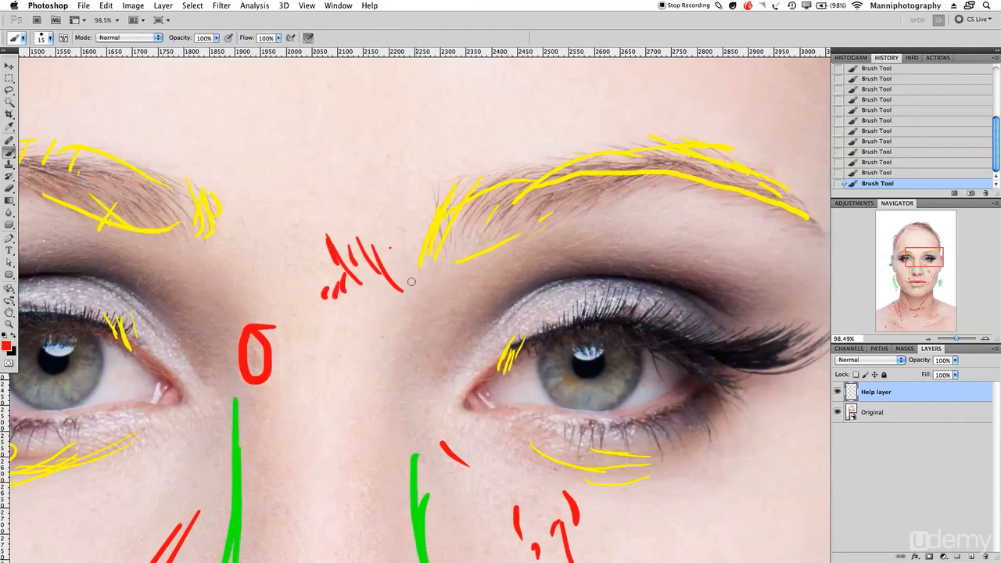
{"action": "left_click_drag", "start_coordinate": [393, 208], "coordinate": [413, 255]}
{"action": "left_click_drag", "start_coordinate": [391, 228], "coordinate": [425, 294]}
{"action": "left_click_drag", "start_coordinate": [309, 230], "coordinate": [296, 255]}
{"action": "left_click_drag", "start_coordinate": [294, 212], "coordinate": [251, 267]}
{"action": "mouse_move", "coordinate": [322, 254]}
{"action": "left_mouse_down"}
{"action": "mouse_move", "coordinate": [302, 290]}
{"action": "mouse_move", "coordinate": [323, 297]}
{"action": "left_mouse_up"}
{"action": "left_click_drag", "start_coordinate": [338, 317], "coordinate": [321, 358]}
{"action": "left_click_drag", "start_coordinate": [375, 341], "coordinate": [351, 355]}
{"action": "left_click_drag", "start_coordinate": [407, 311], "coordinate": [383, 344]}
- Mark small flaws on the image's left cheek, above the mouth and beneath the lower lip with red dabs
{"action": "left_click_drag", "start_coordinate": [322, 459], "coordinate": [290, 224]}
{"action": "left_click_drag", "start_coordinate": [166, 380], "coordinate": [160, 402]}
{"action": "mouse_move", "coordinate": [193, 383]}
{"action": "left_mouse_down"}
{"action": "mouse_move", "coordinate": [212, 399]}
{"action": "mouse_move", "coordinate": [342, 205]}
{"action": "left_mouse_up"}
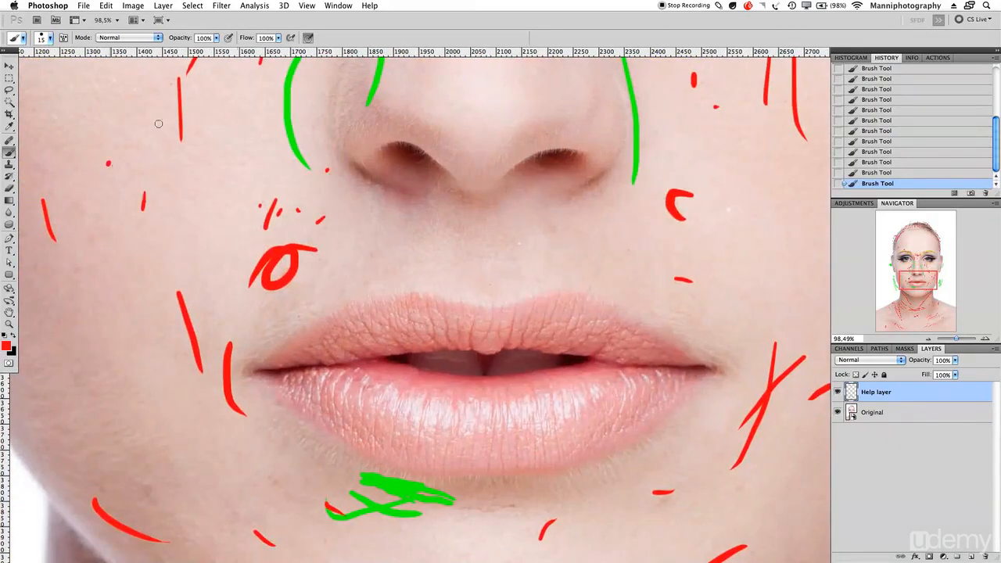
{"action": "left_click_drag", "start_coordinate": [173, 98], "coordinate": [261, 250]}
{"action": "left_click_drag", "start_coordinate": [449, 376], "coordinate": [373, 221]}
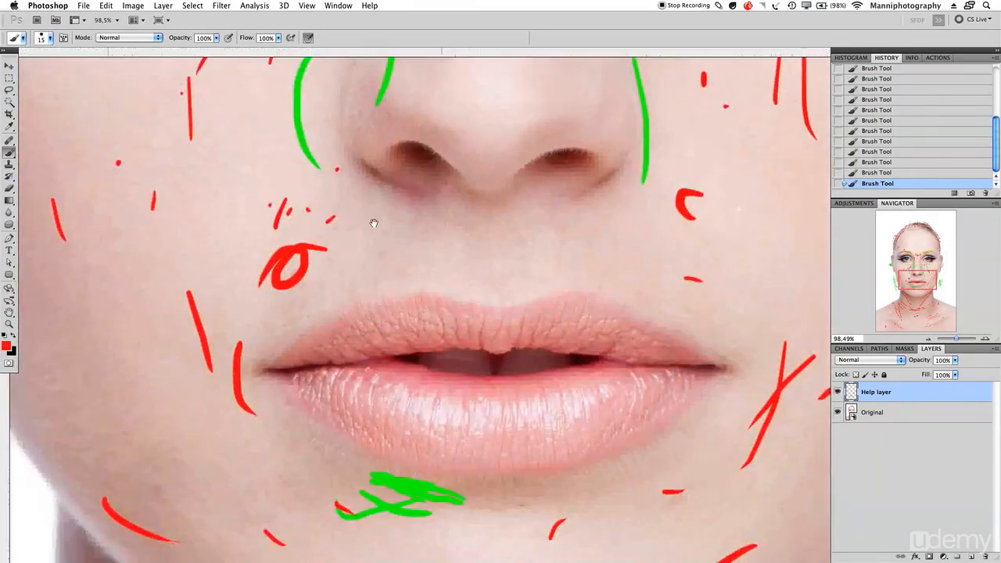
{"action": "left_click_drag", "start_coordinate": [529, 355], "coordinate": [405, 181]}
{"action": "left_click_drag", "start_coordinate": [379, 336], "coordinate": [374, 338]}
{"action": "left_click_drag", "start_coordinate": [391, 333], "coordinate": [436, 330]}
- Add short red marks on the image's right cheek and below the outer part of the right eyebrow
{"action": "left_click_drag", "start_coordinate": [457, 391], "coordinate": [562, 219]}
{"action": "left_click_drag", "start_coordinate": [466, 254], "coordinate": [243, 403]}
{"action": "mouse_move", "coordinate": [664, 136]}
{"action": "left_mouse_down"}
{"action": "mouse_move", "coordinate": [522, 163]}
{"action": "mouse_move", "coordinate": [480, 336]}
{"action": "left_mouse_up"}
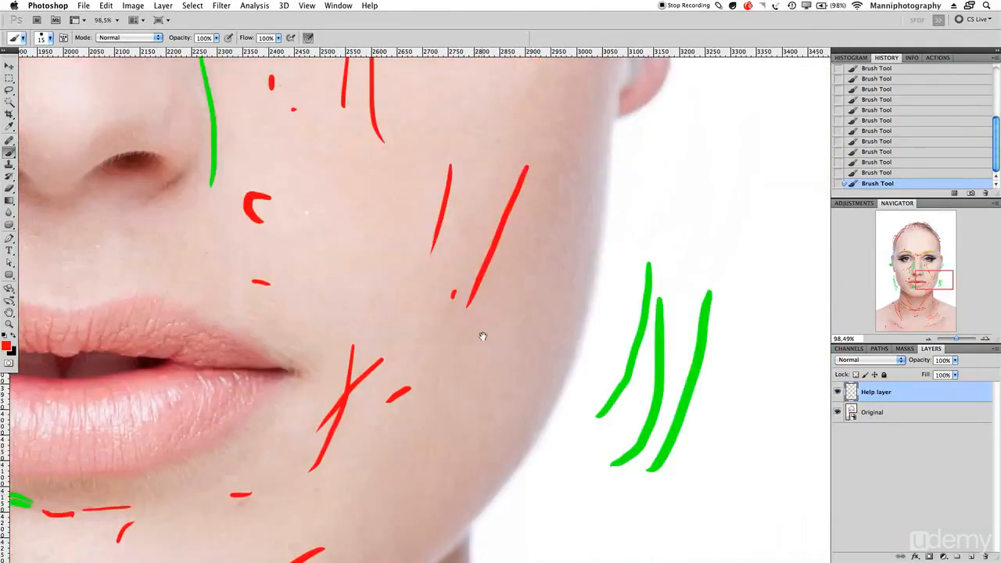
{"action": "left_click_drag", "start_coordinate": [496, 185], "coordinate": [549, 370]}
{"action": "mouse_move", "coordinate": [552, 94]}
{"action": "left_mouse_down"}
{"action": "mouse_move", "coordinate": [520, 234]}
{"action": "mouse_move", "coordinate": [520, 290]}
{"action": "mouse_move", "coordinate": [489, 324]}
{"action": "left_mouse_up"}
{"action": "left_click_drag", "start_coordinate": [456, 74], "coordinate": [630, 261]}
{"action": "left_click_drag", "start_coordinate": [632, 350], "coordinate": [625, 365]}
{"action": "left_click_drag", "start_coordinate": [577, 399], "coordinate": [585, 396]}
{"action": "mouse_move", "coordinate": [586, 391]}
{"action": "left_mouse_down"}
{"action": "mouse_move", "coordinate": [615, 389]}
{"action": "mouse_move", "coordinate": [602, 385]}
{"action": "left_mouse_up"}
{"action": "left_click_drag", "start_coordinate": [616, 392], "coordinate": [630, 404]}
{"action": "left_click_drag", "start_coordinate": [698, 428], "coordinate": [721, 438]}
- Undo the last three red brush strokes
{"action": "mouse_move", "coordinate": [266, 129]}
{"action": "left_mouse_down"}
{"action": "mouse_move", "coordinate": [471, 252]}
{"action": "mouse_move", "coordinate": [477, 246]}
{"action": "left_mouse_up"}
{"action": "key", "text": "super+alt+z"}
{"action": "key", "text": "super+alt+z"}
{"action": "key", "text": "super+alt+z"}
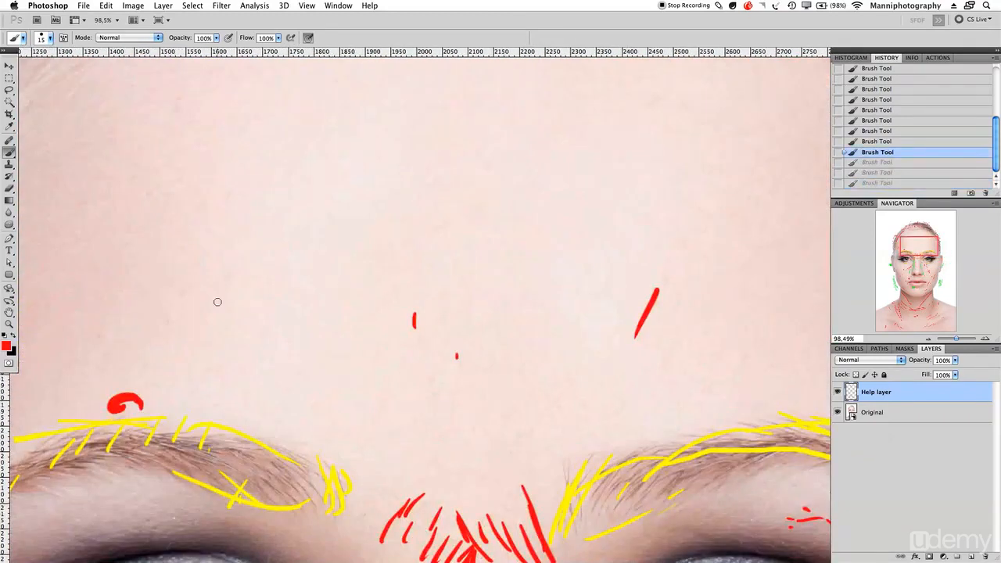
- Mark small flaws on the forehead above the image's left eyebrow with three short red strokes
{"action": "left_click_drag", "start_coordinate": [101, 330], "coordinate": [100, 338]}
{"action": "left_click", "coordinate": [161, 310]}
{"action": "left_click_drag", "start_coordinate": [163, 275], "coordinate": [168, 251]}
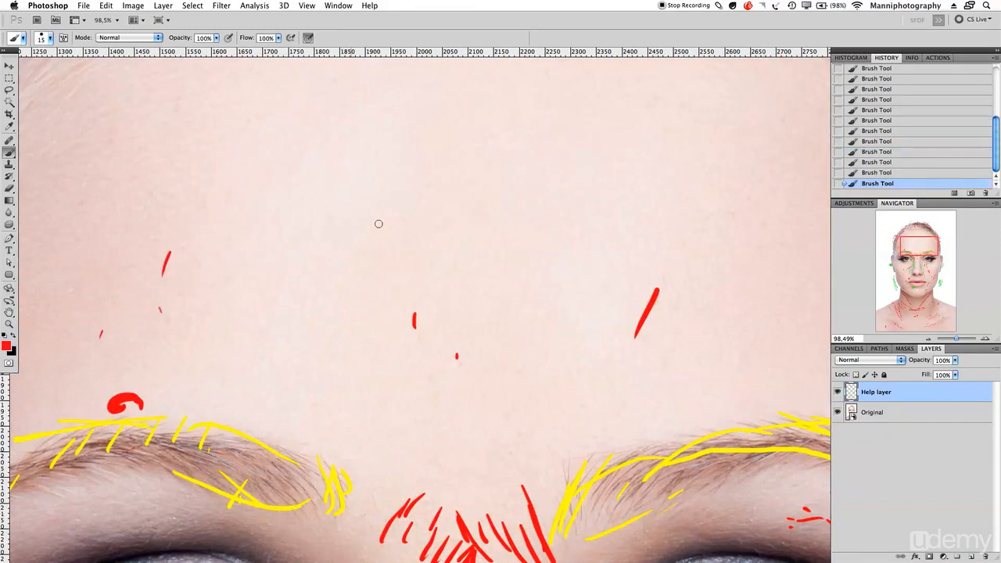
- Put the Help layer into a new layer group and name the group Help
{"action": "left_click_drag", "start_coordinate": [957, 337], "coordinate": [948, 340]}
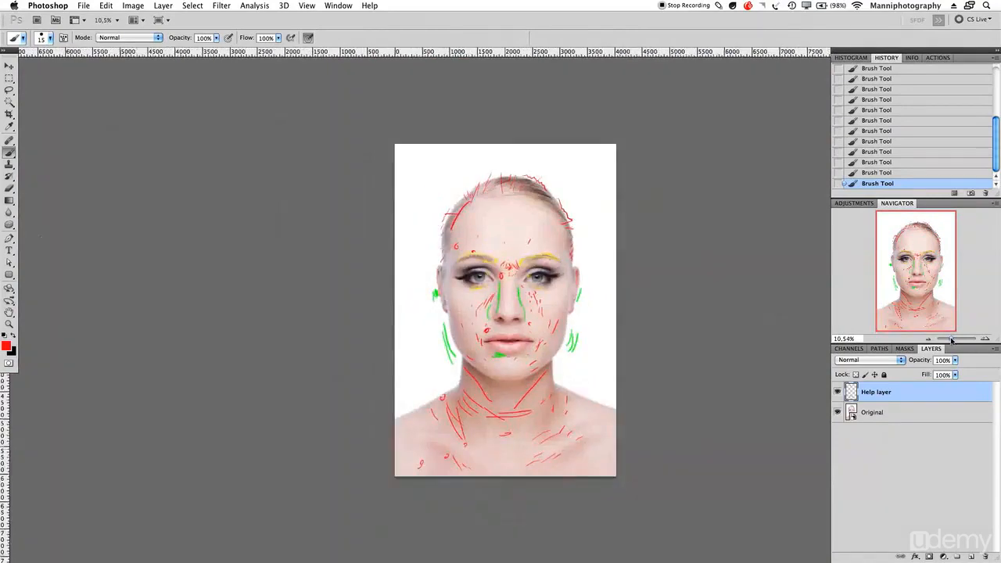
{"action": "scroll", "coordinate": [579, 312], "scroll_direction": "right", "scroll_amount": 2}
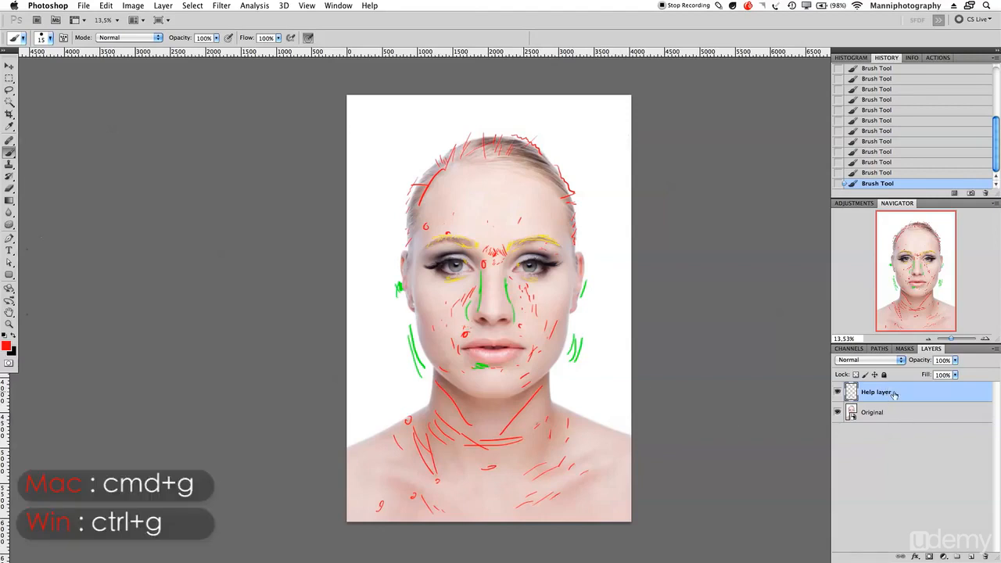
{"action": "key", "text": "super+g"}
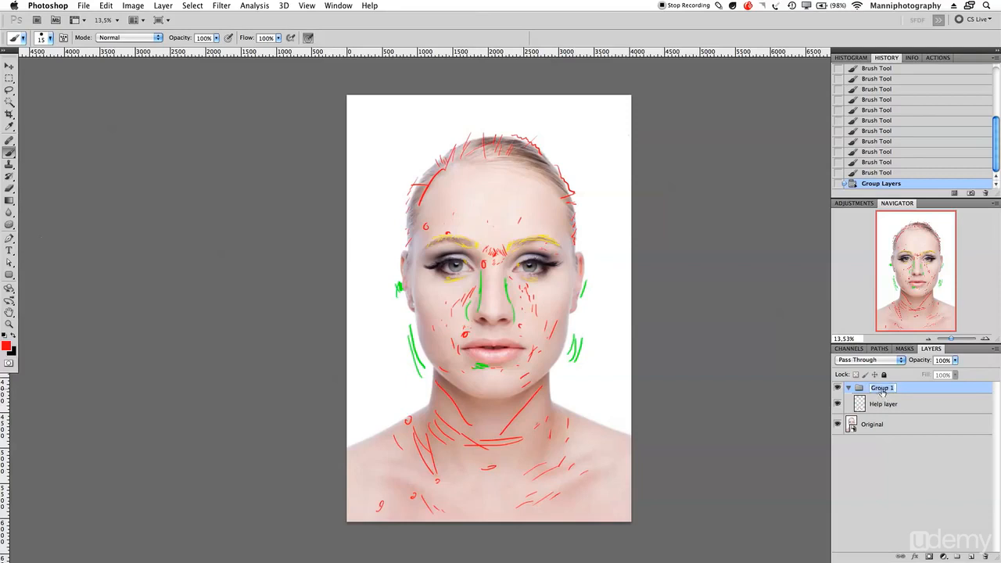
{"action": "type", "text": "H"}
{"action": "key", "text": "Return"}
- Select the Help layer inside the group and toggle its visibility off and on to compare the portrait without the marks
{"action": "left_click", "coordinate": [866, 406]}
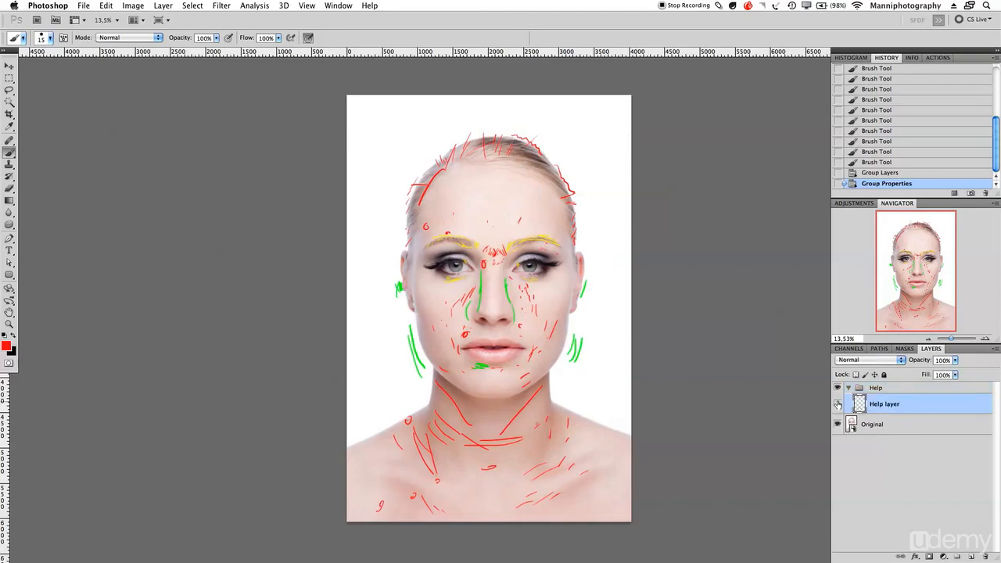
{"action": "left_click", "coordinate": [837, 404]}
{"action": "left_click", "coordinate": [837, 405]}
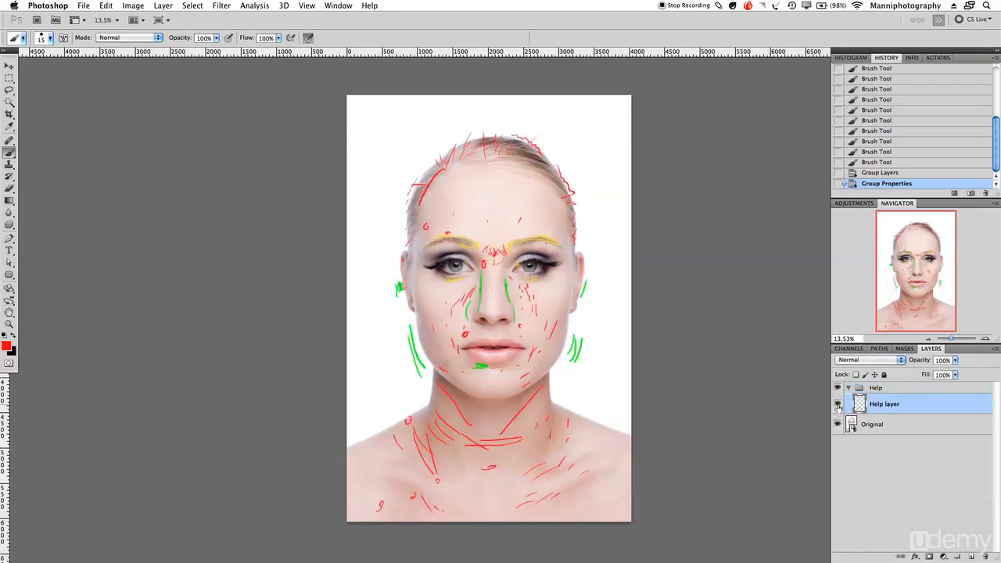